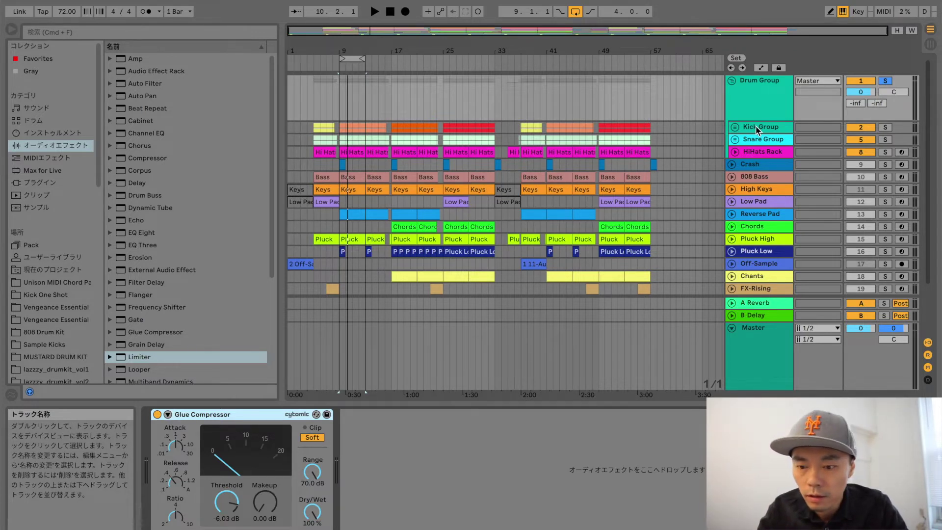
Inspect the effect chains on the Kick Group, Snare Group, HiHats Rack and Drum Group in turn
{"action": "left_click", "coordinate": [758, 130]}
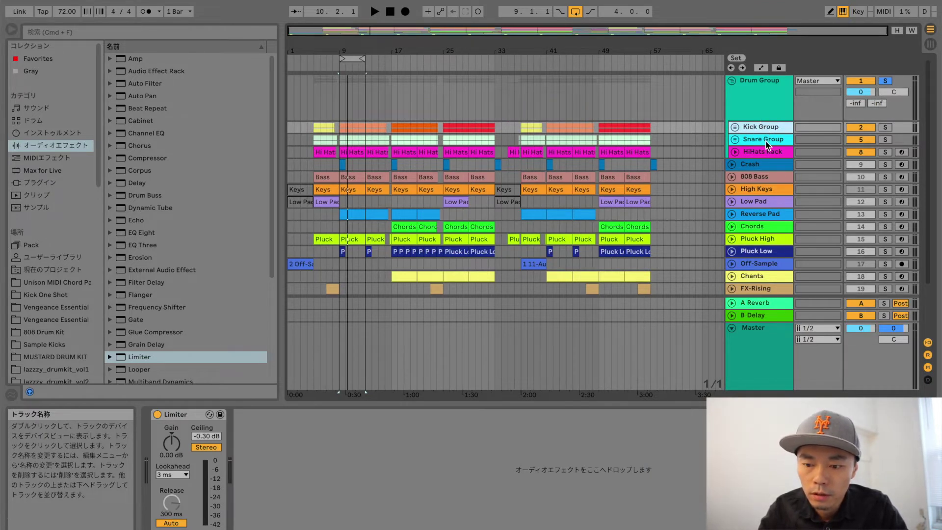
{"action": "left_click", "coordinate": [767, 143]}
{"action": "left_click", "coordinate": [766, 154]}
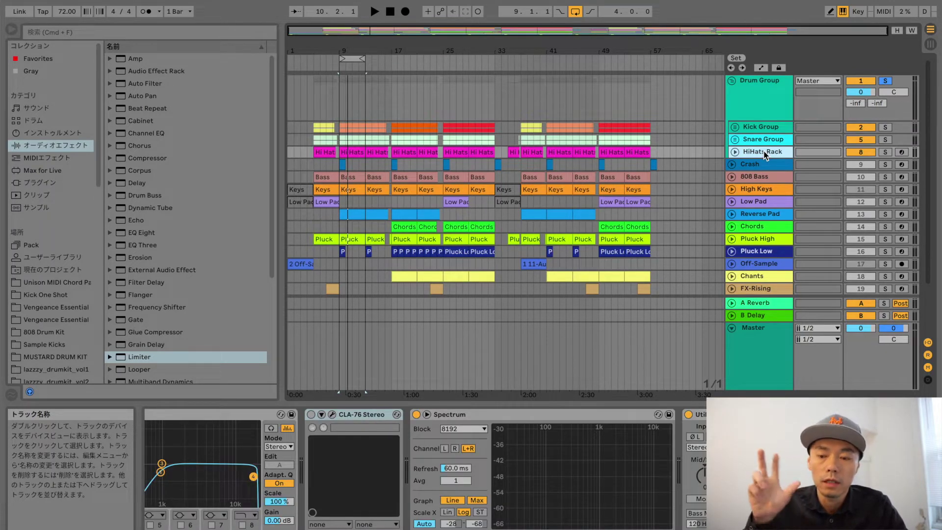
{"action": "left_click", "coordinate": [763, 98]}
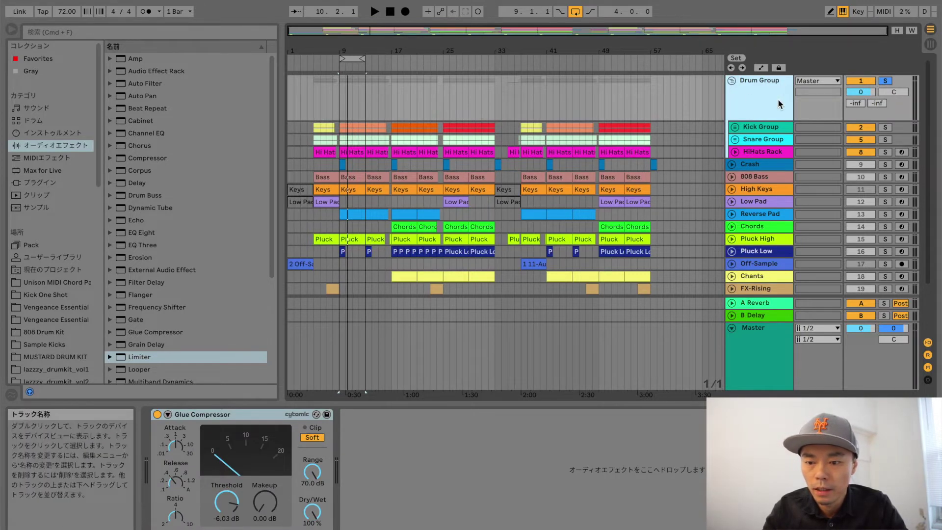
Expand the Kick Group and show the plug-in window of the Kick Rack's CLA-76 Mono compressor
{"action": "left_click", "coordinate": [764, 131]}
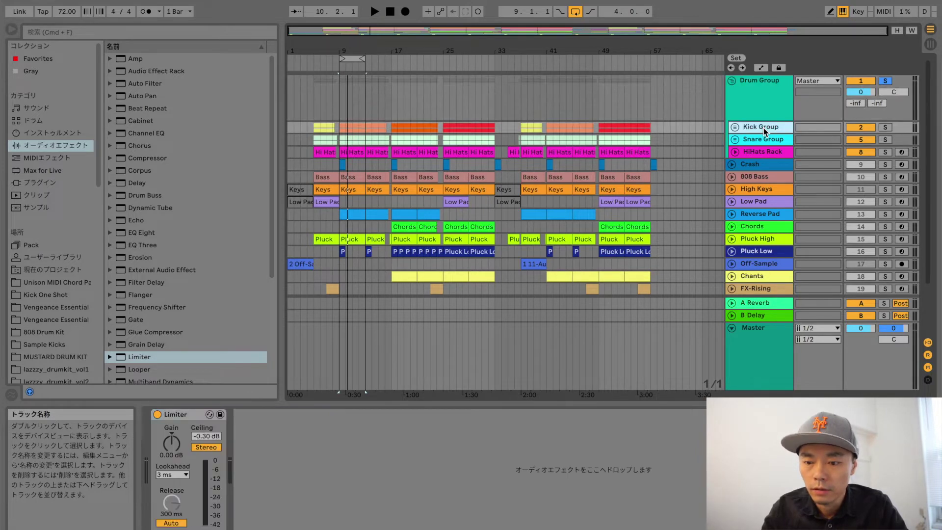
{"action": "left_click", "coordinate": [734, 127]}
{"action": "left_click", "coordinate": [758, 179]}
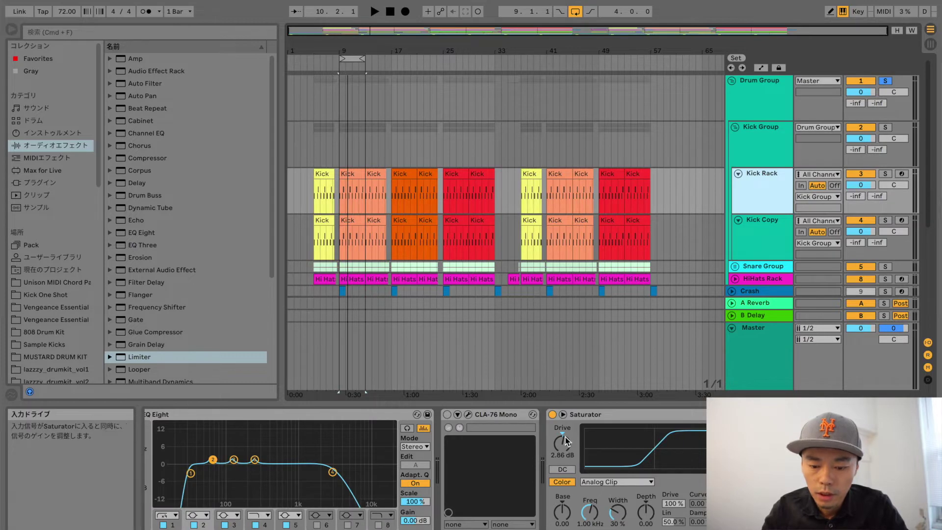
{"action": "left_click", "coordinate": [569, 414]}
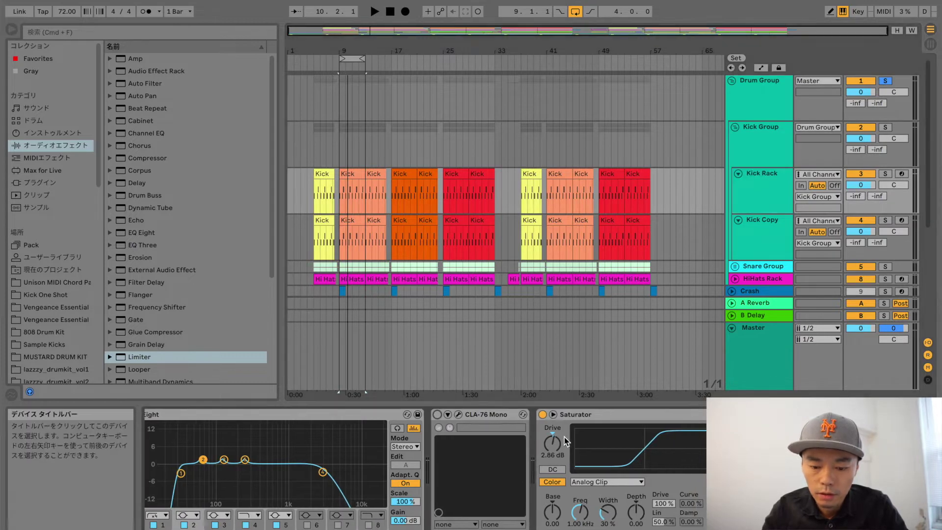
{"action": "left_click", "coordinate": [458, 415]}
Compare the looped drums with the Kick Rack's CLA-76 Mono on and bypassed, leave it off and close its window
{"action": "key", "text": "space"}
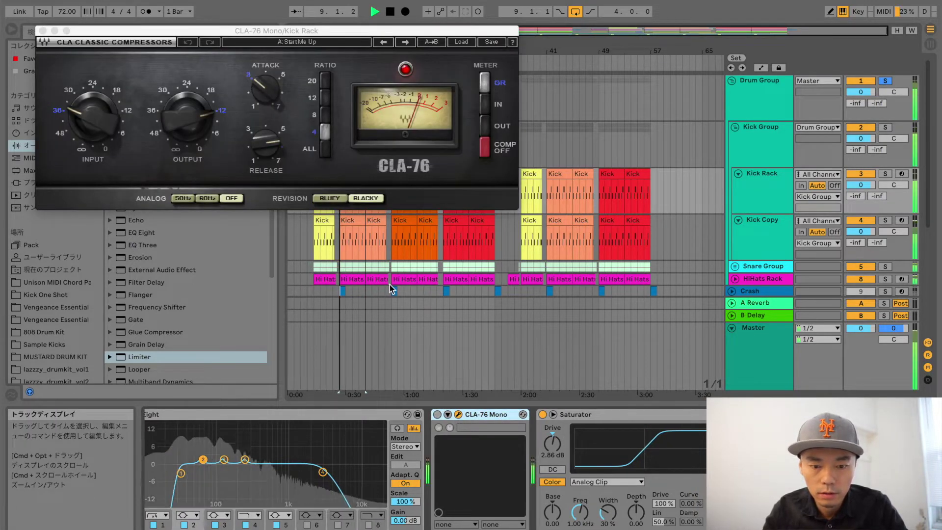
{"action": "left_click", "coordinate": [437, 414]}
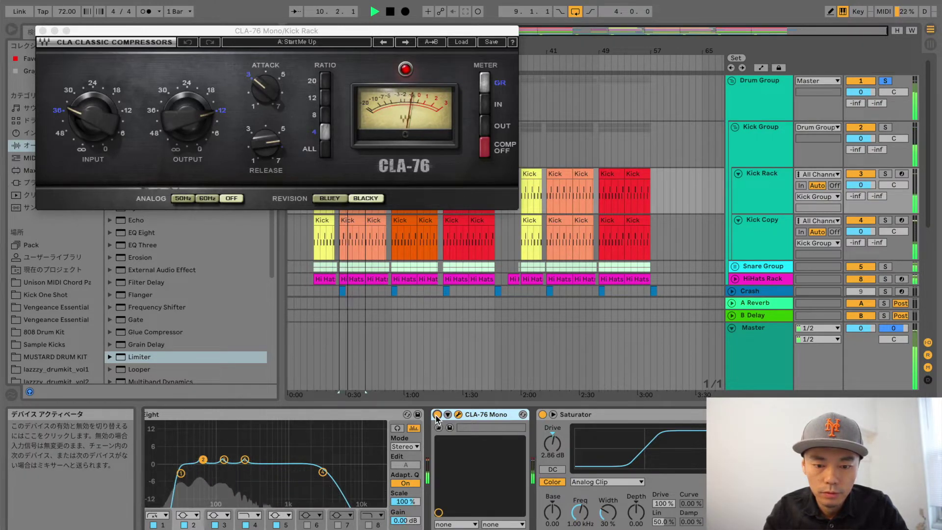
{"action": "key", "text": "space"}
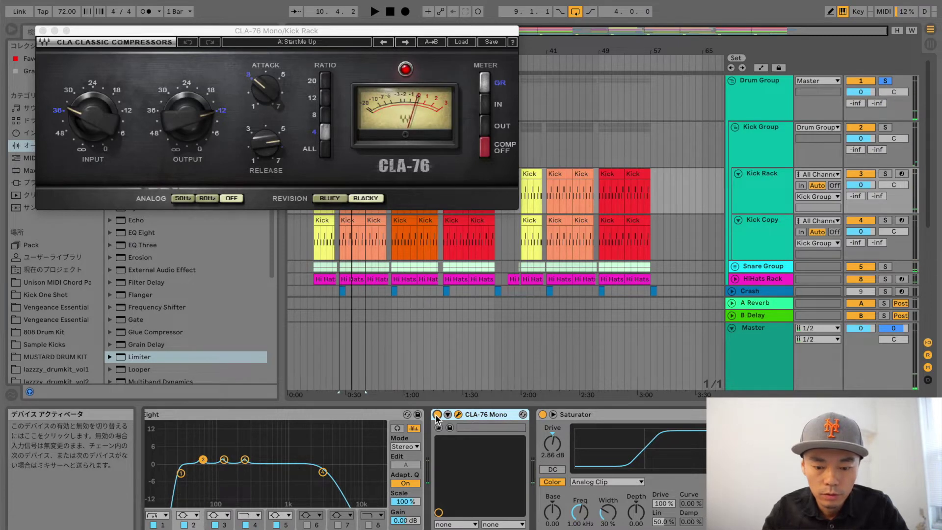
{"action": "left_click", "coordinate": [436, 415]}
{"action": "key", "text": "space"}
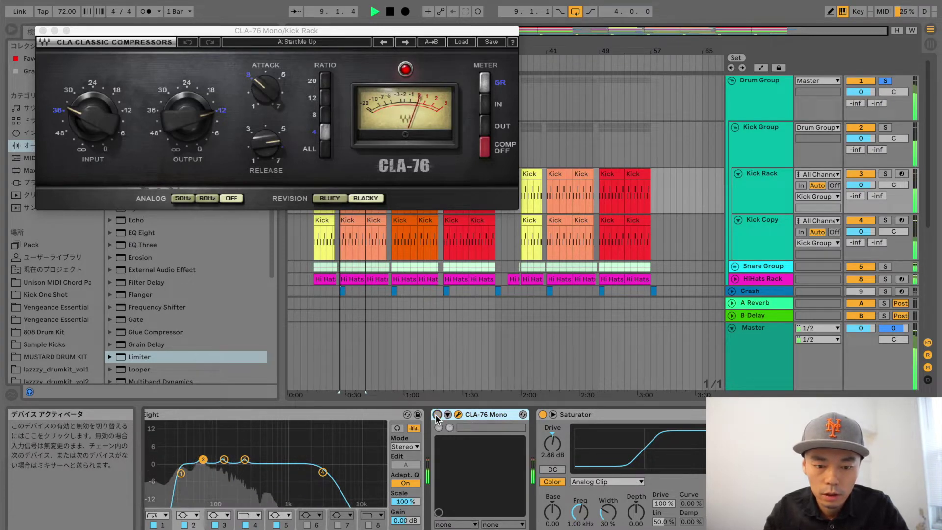
{"action": "key", "text": "space"}
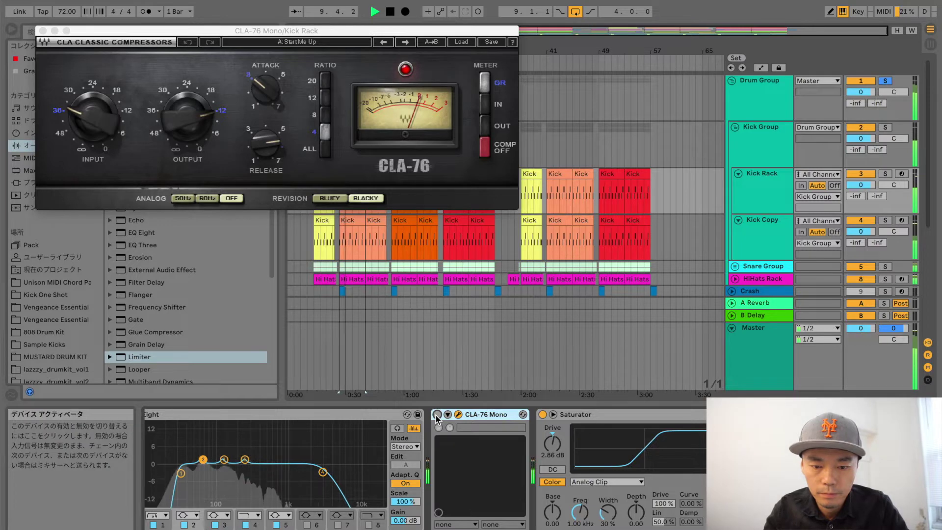
{"action": "left_click", "coordinate": [458, 415]}
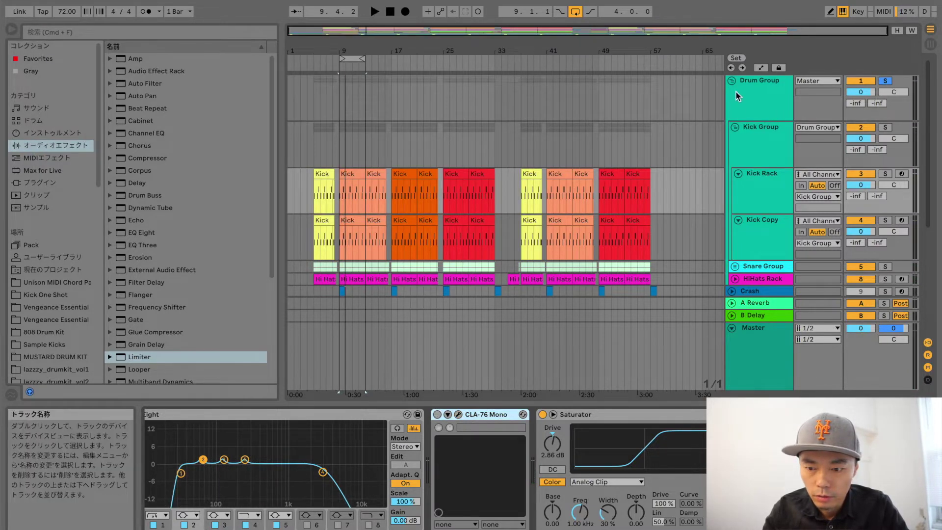
Fold the Kick Group, check the Snare Rack's CLA-76 Stereo on and off, and fold the Snare Group again
{"action": "left_click", "coordinate": [734, 127]}
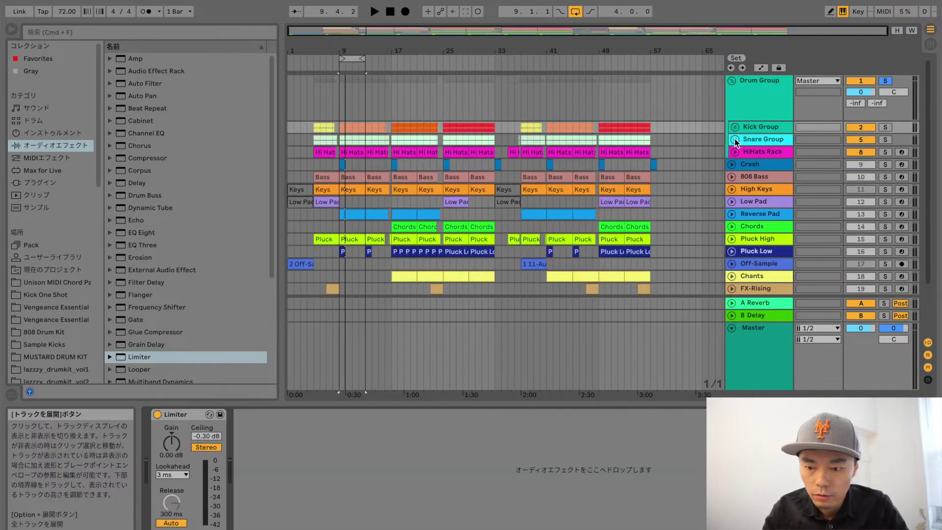
{"action": "left_click", "coordinate": [735, 139]}
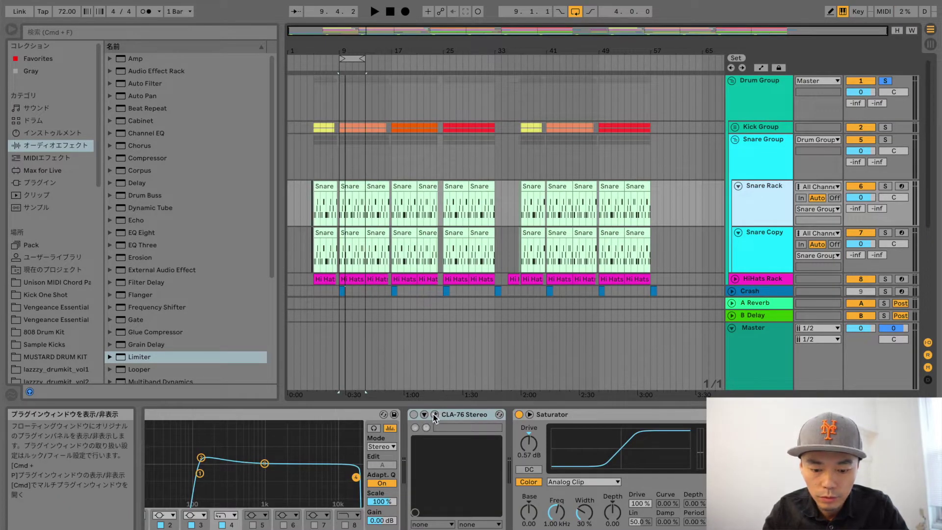
{"action": "left_click", "coordinate": [416, 415]}
{"action": "left_click", "coordinate": [415, 416]}
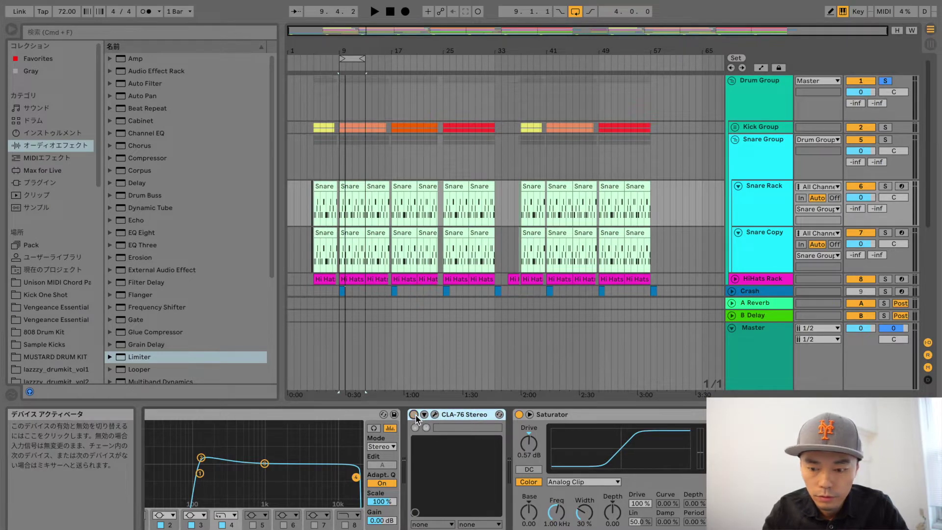
{"action": "left_click", "coordinate": [734, 139]}
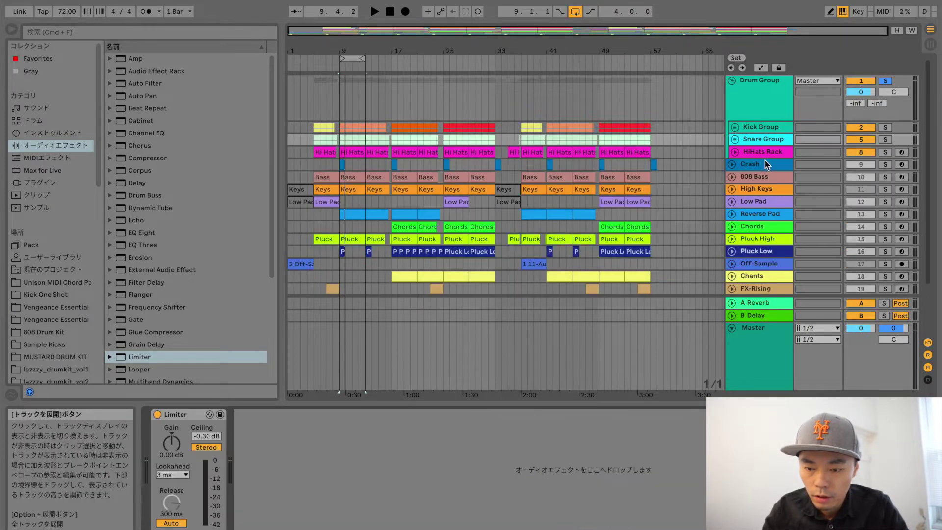
Check the CLA-76 Stereo on the HiHats Rack by switching it on and back off
{"action": "left_click", "coordinate": [746, 153]}
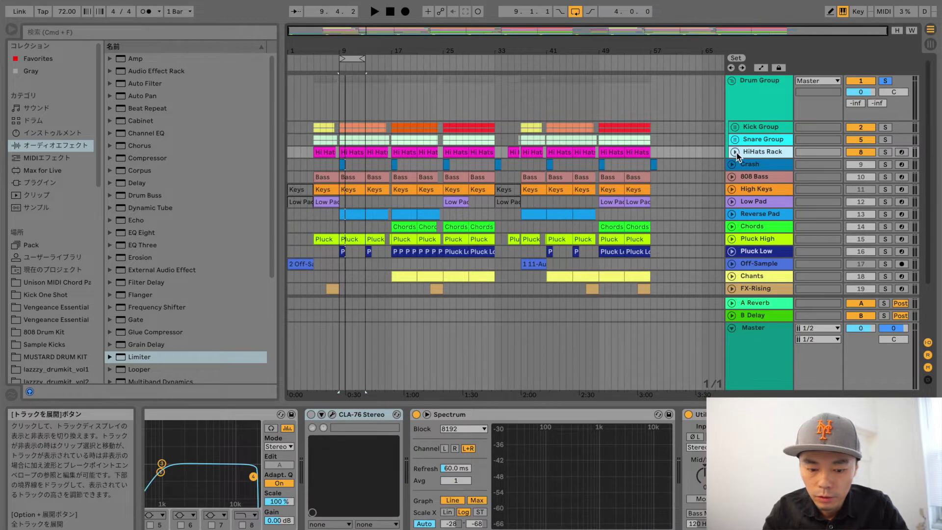
{"action": "left_click", "coordinate": [311, 415]}
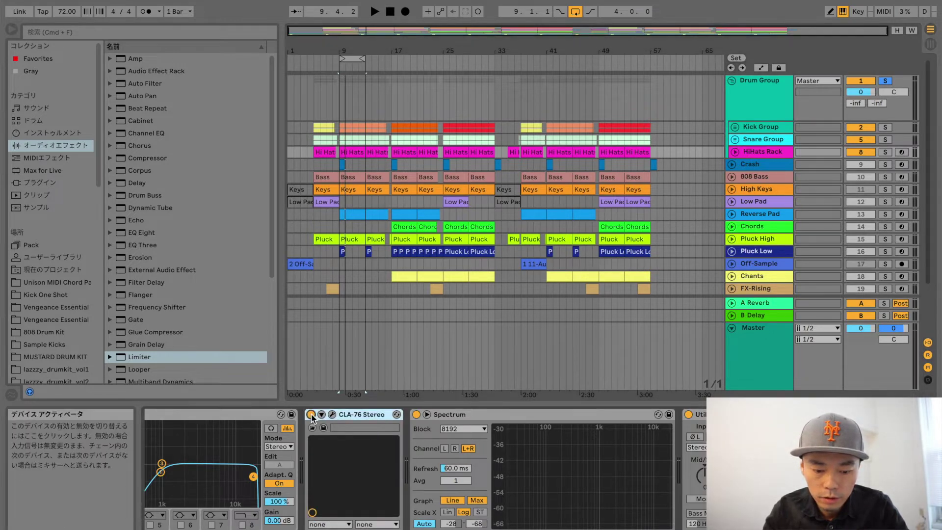
{"action": "left_click", "coordinate": [311, 414]}
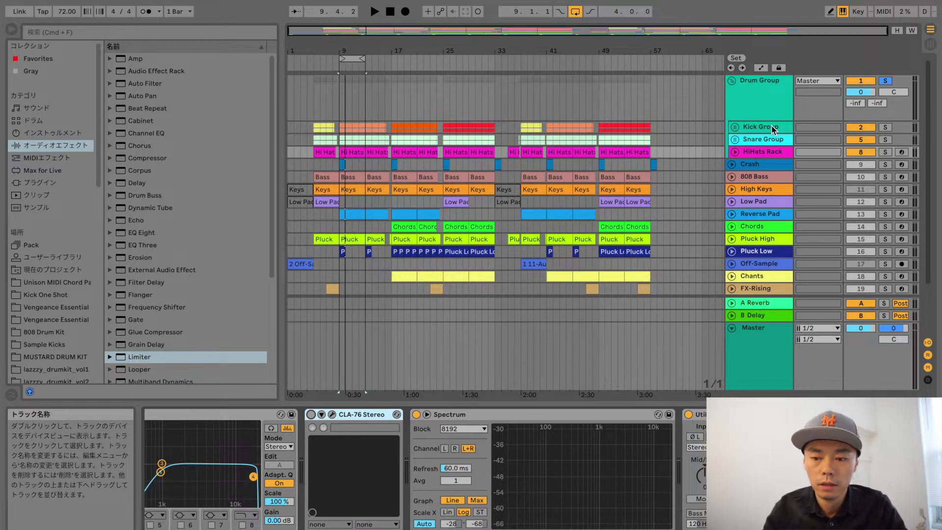
Add a second Glue Compressor from the audio effects to the Drum Group's chain and delete it again
{"action": "left_click", "coordinate": [768, 103]}
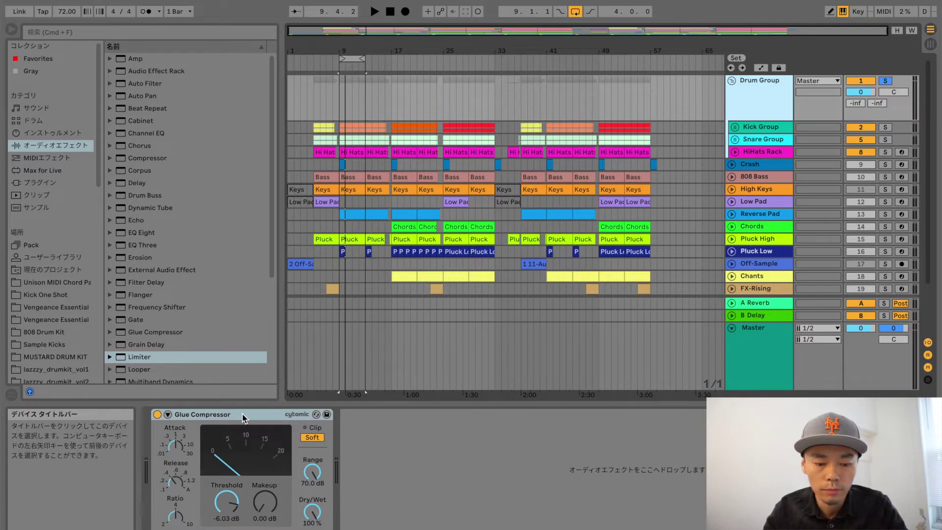
{"action": "left_click", "coordinate": [230, 430]}
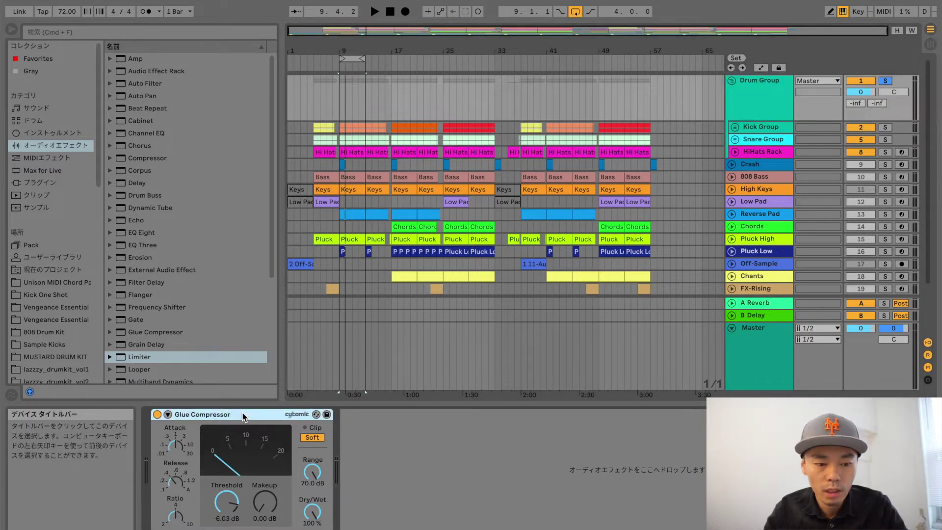
{"action": "left_click", "coordinate": [43, 147]}
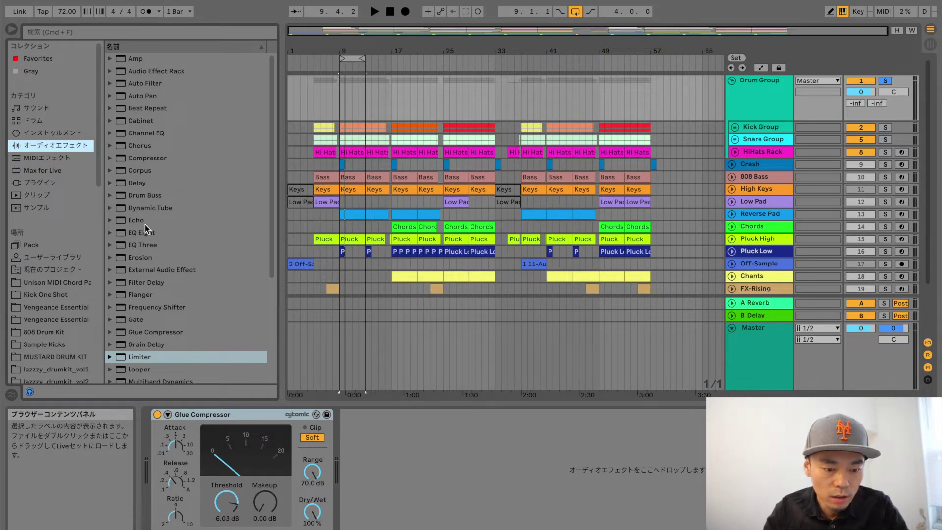
{"action": "left_click", "coordinate": [138, 334]}
{"action": "left_click_drag", "start_coordinate": [125, 337], "coordinate": [432, 467]}
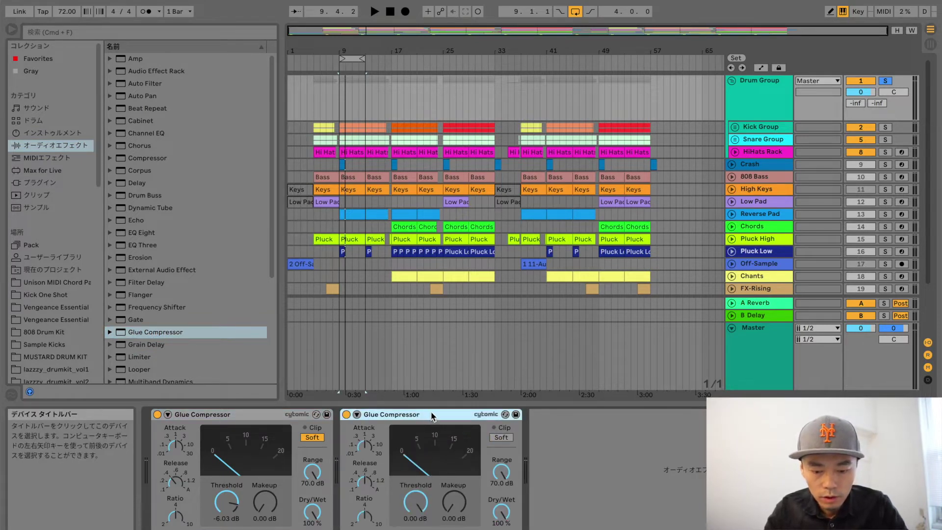
{"action": "key", "text": "Delete"}
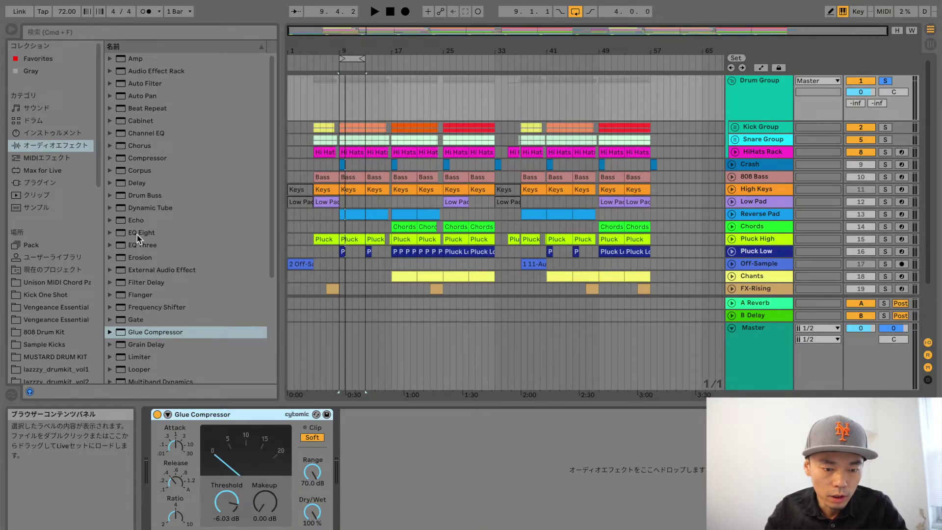
Add the Compressor audio effect after the Glue Compressor on the Drum Group
{"action": "left_click", "coordinate": [142, 158]}
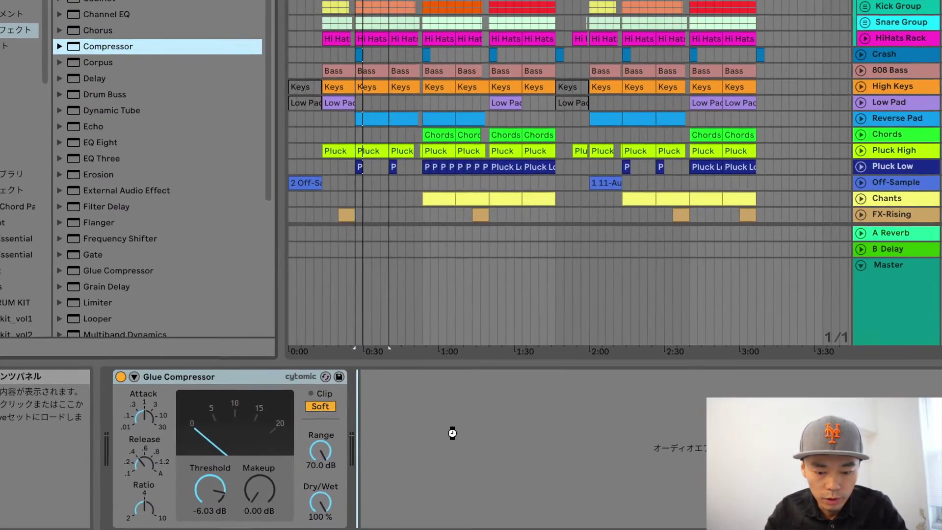
{"action": "left_click_drag", "start_coordinate": [452, 433], "coordinate": [460, 437]}
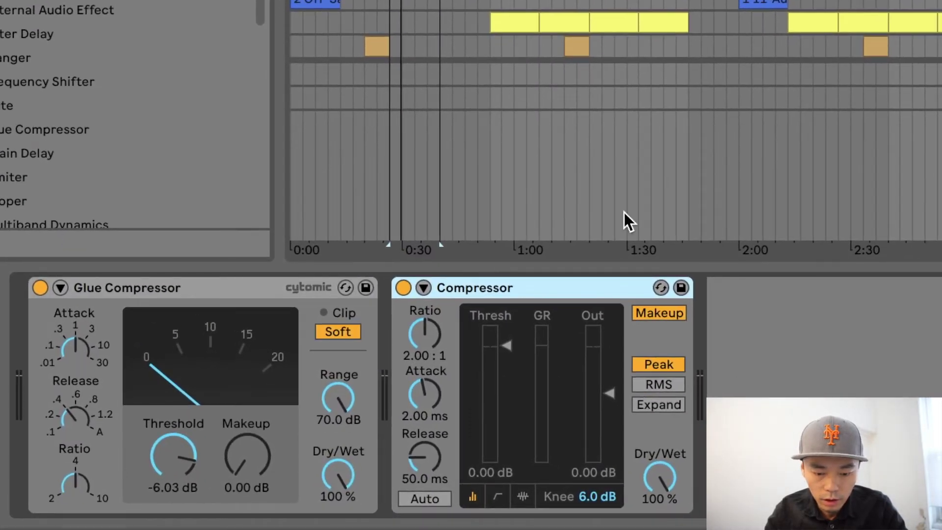
{"action": "left_click", "coordinate": [272, 287]}
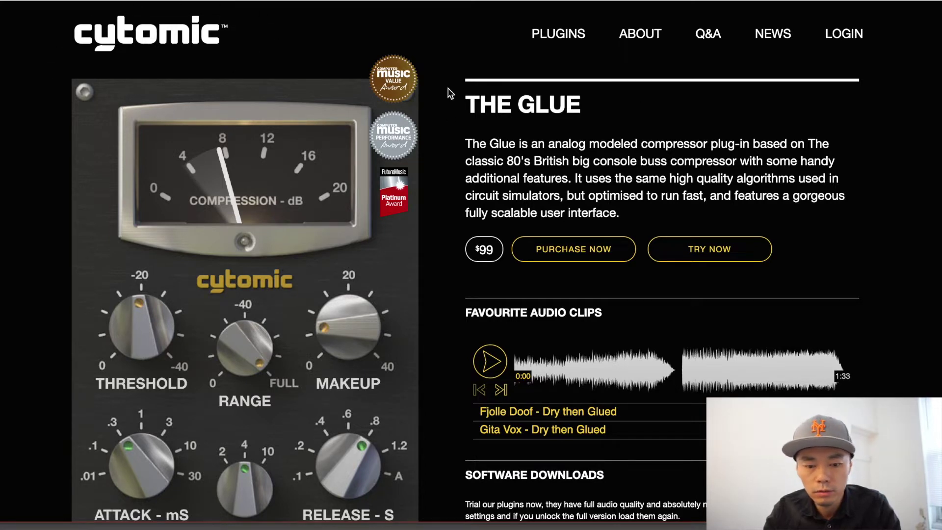
Review the product page for The Glue compressor on the Cytomic website
{"action": "scroll", "coordinate": [450, 252], "scroll_direction": "down", "scroll_amount": 1}
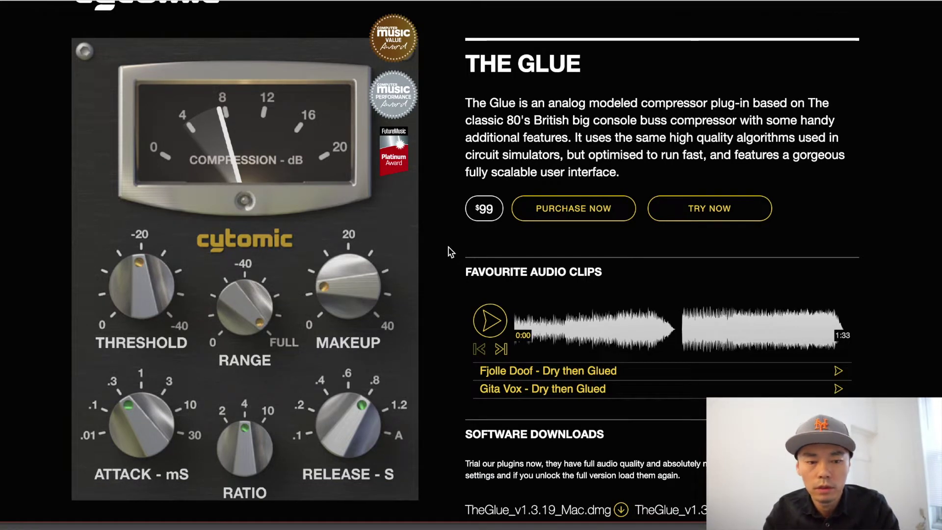
{"action": "scroll", "coordinate": [453, 268], "scroll_direction": "up", "scroll_amount": 1}
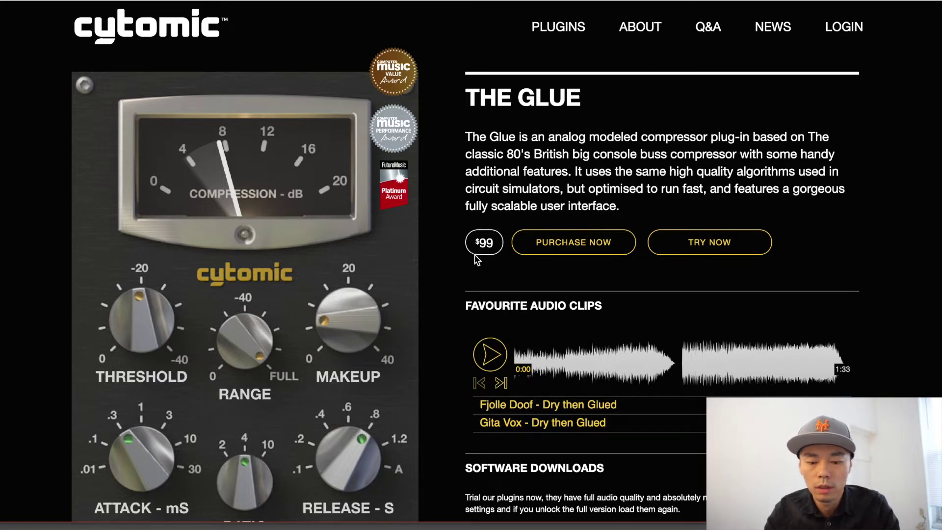
{"action": "scroll", "coordinate": [442, 264], "scroll_direction": "down", "scroll_amount": 1}
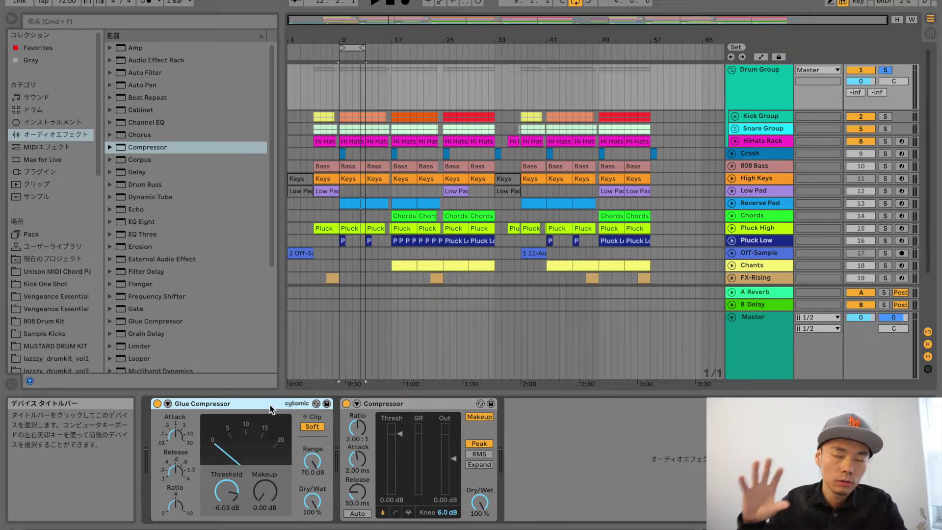
Bypass both the Compressor and the Glue Compressor on the Drum Group
{"action": "left_click", "coordinate": [347, 404]}
{"action": "left_click", "coordinate": [385, 406]}
{"action": "left_click", "coordinate": [254, 408]}
{"action": "left_click", "coordinate": [157, 404]}
Play the looped Drum Group with its compressors bypassed to hear the uncompressed sound, and stop playback
{"action": "left_click", "coordinate": [759, 82]}
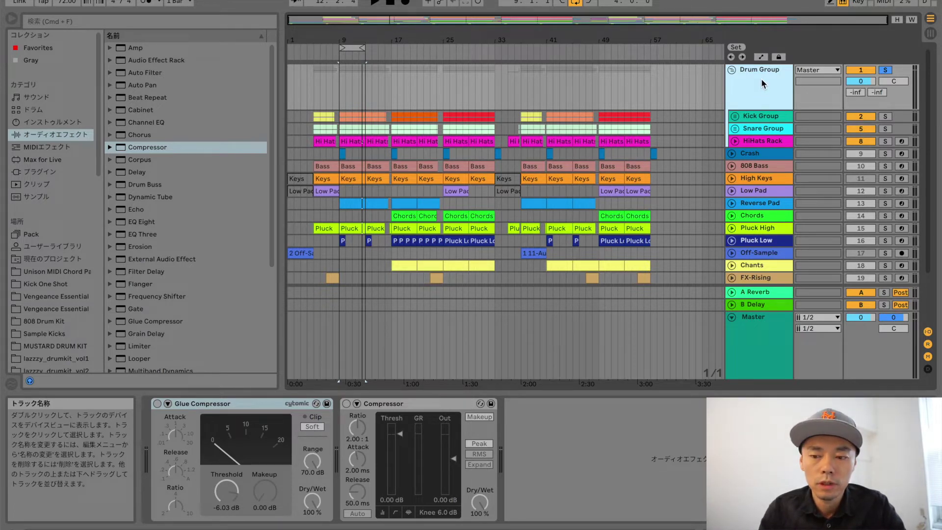
{"action": "key", "text": "space"}
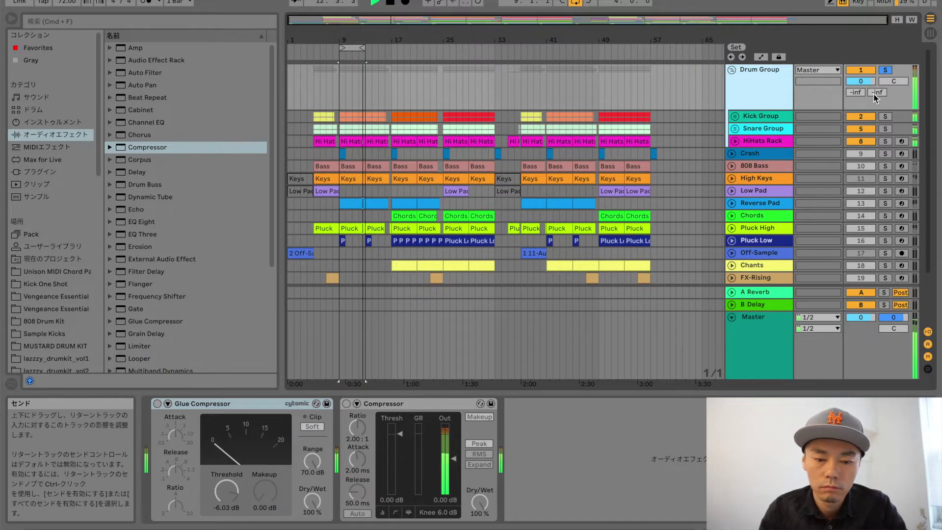
{"action": "key", "text": "space"}
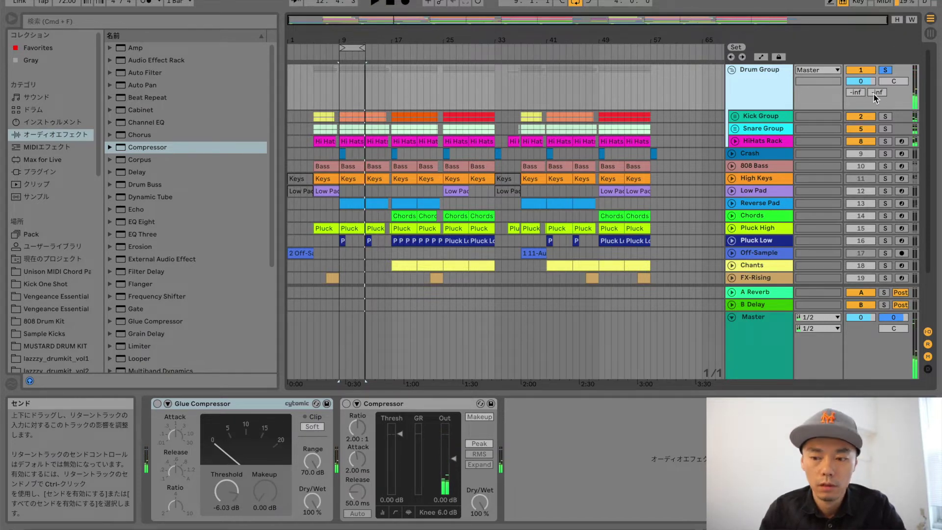
Enable the Glue Compressor on the Drum Group, play the loop to hear it compressed, and stop playback
{"action": "left_click", "coordinate": [157, 404]}
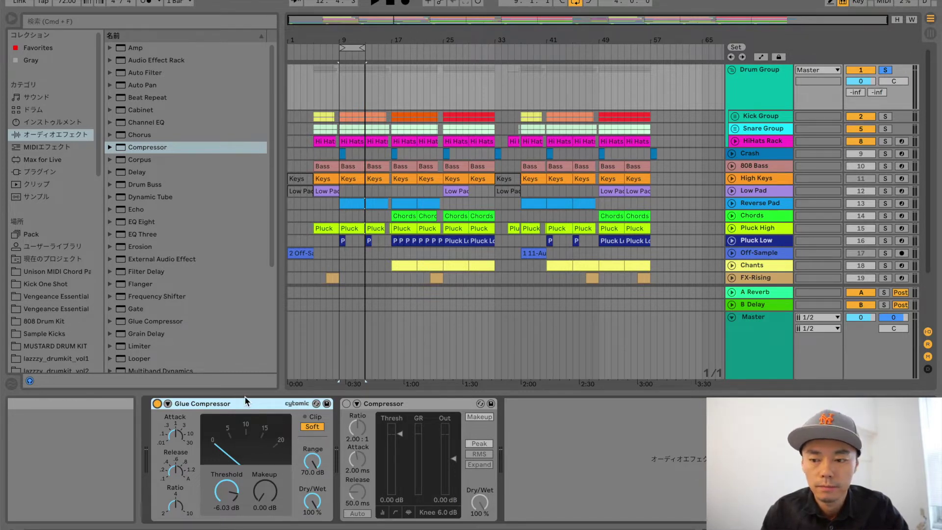
{"action": "key", "text": "space"}
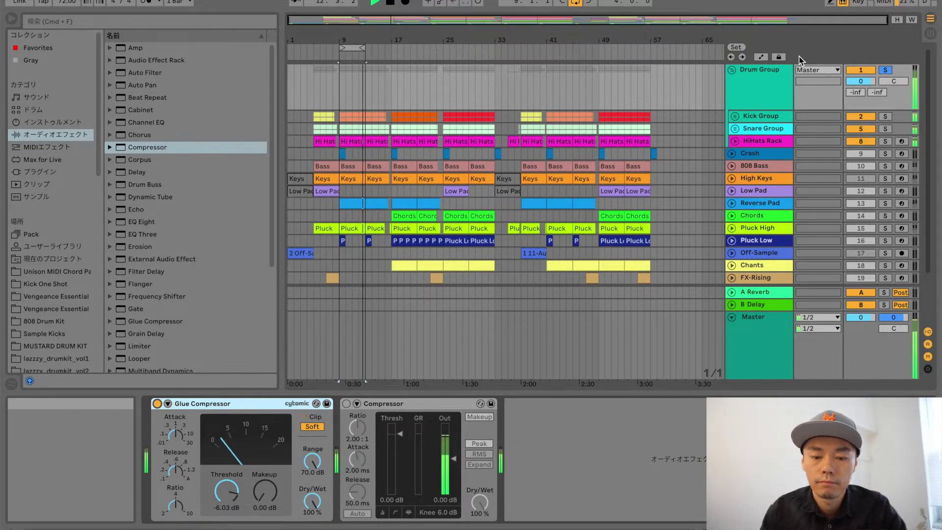
{"action": "key", "text": "space"}
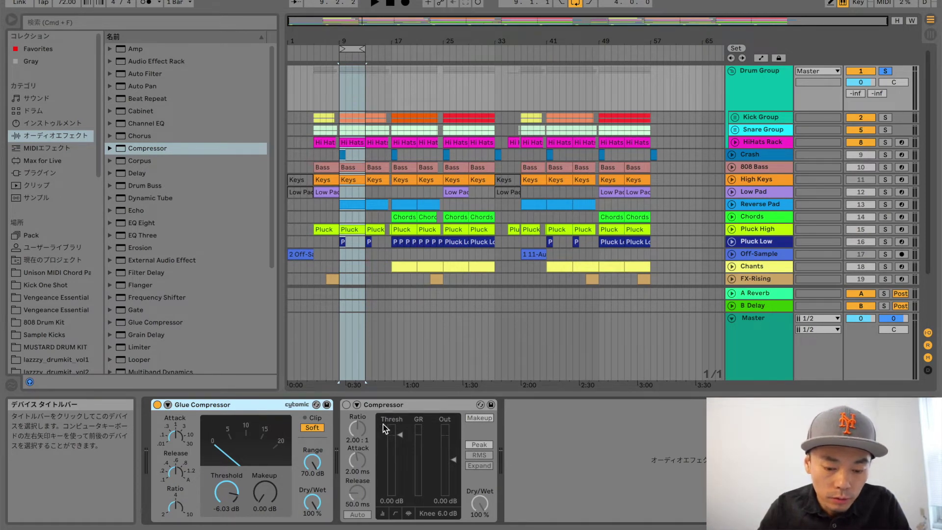
Compare the two compressors' layouts and examine the Glue Compressor's attack, release, ratio and threshold controls
{"action": "left_click", "coordinate": [399, 407]}
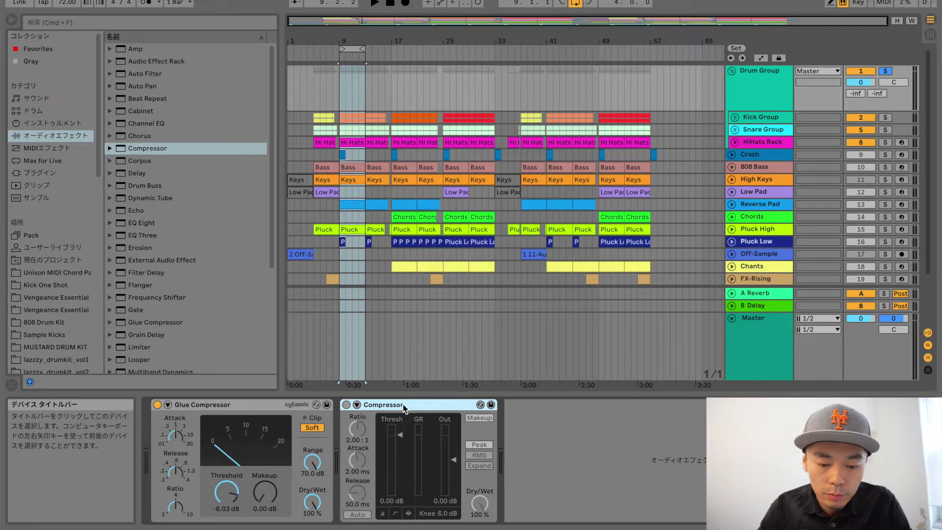
{"action": "left_click", "coordinate": [255, 407]}
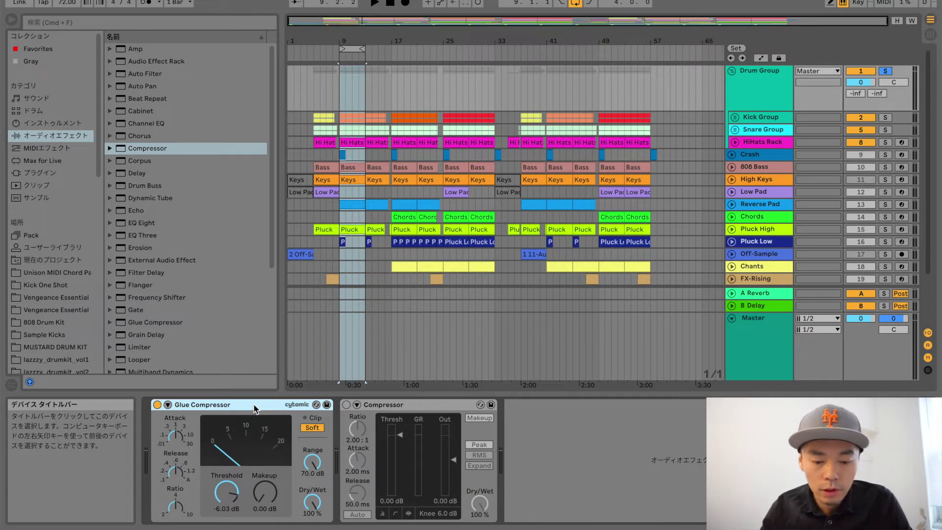
{"action": "left_click", "coordinate": [178, 440]}
{"action": "left_click", "coordinate": [167, 469]}
{"action": "left_click", "coordinate": [172, 513]}
{"action": "left_click", "coordinate": [229, 501]}
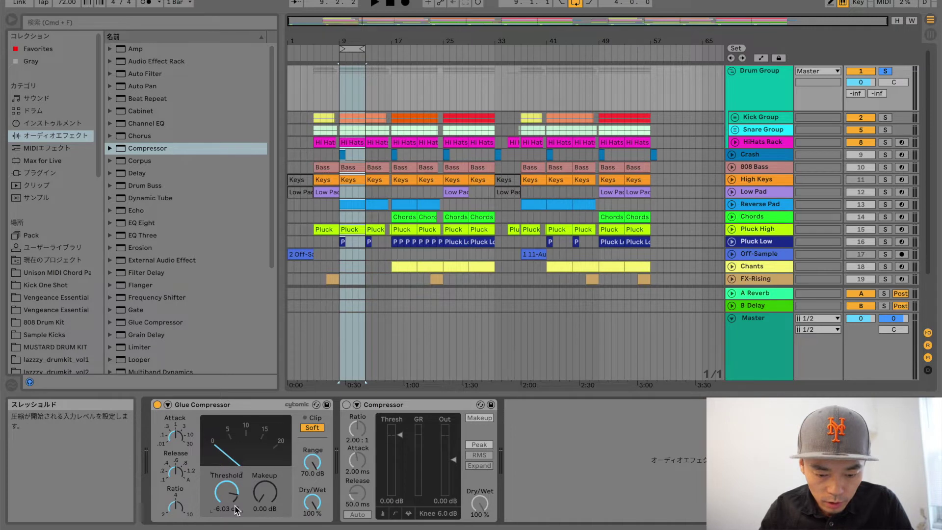
Examine the standard Compressor's attack, ratio and release controls, and nudge its threshold to -0.60 dB
{"action": "left_click", "coordinate": [394, 408]}
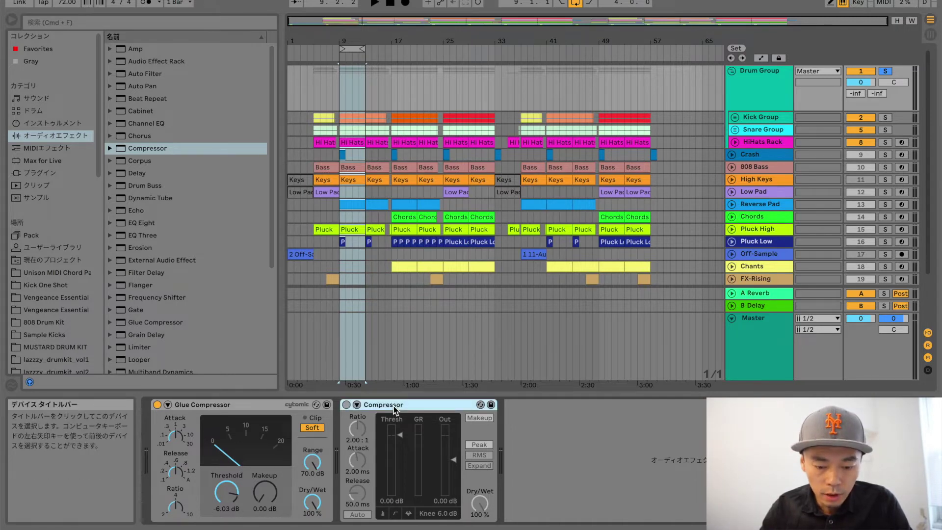
{"action": "left_click", "coordinate": [359, 462]}
{"action": "left_click", "coordinate": [358, 428]}
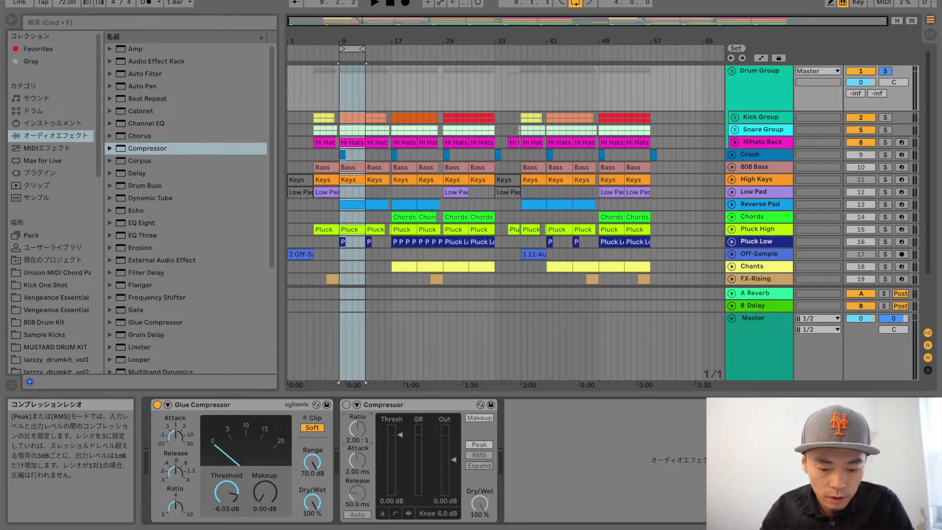
{"action": "left_click", "coordinate": [357, 493]}
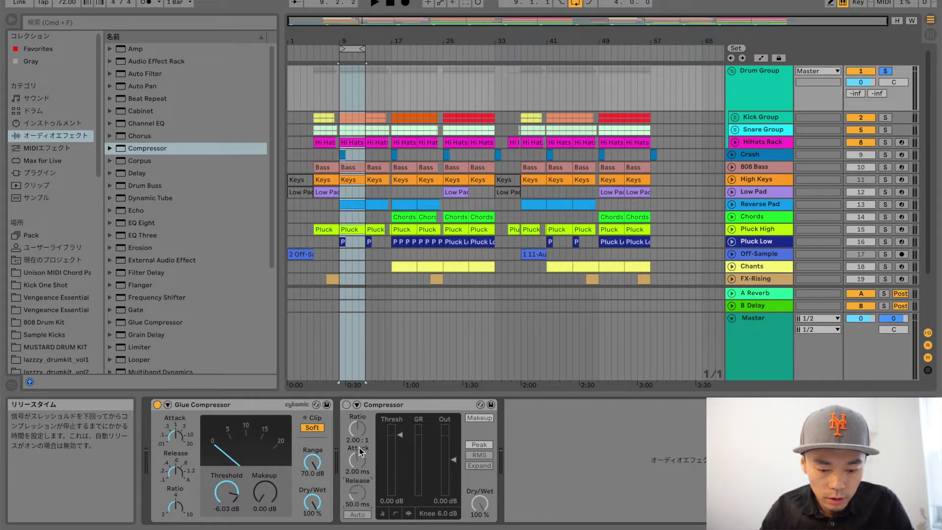
{"action": "left_click", "coordinate": [358, 429]}
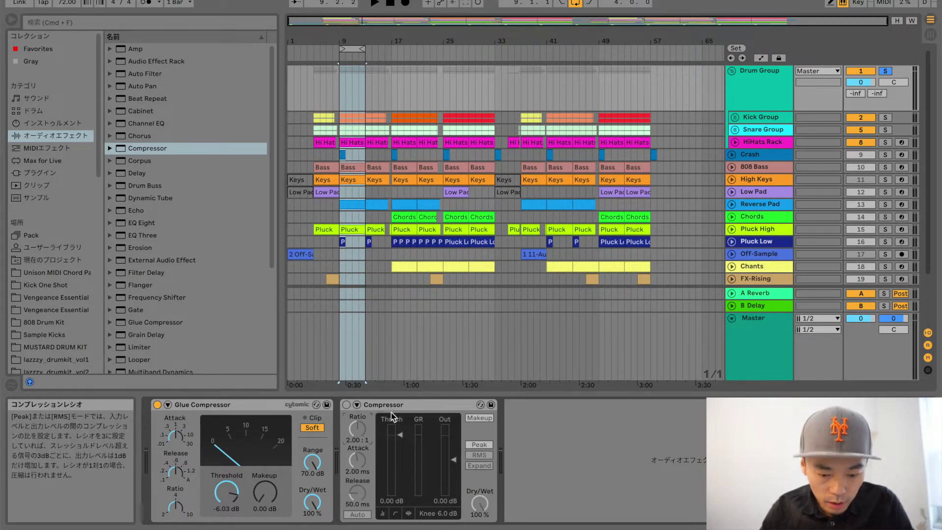
{"action": "mouse_move", "coordinate": [401, 435]}
{"action": "left_mouse_down"}
{"action": "mouse_move", "coordinate": [401, 471]}
{"action": "mouse_move", "coordinate": [402, 436]}
{"action": "left_mouse_up"}
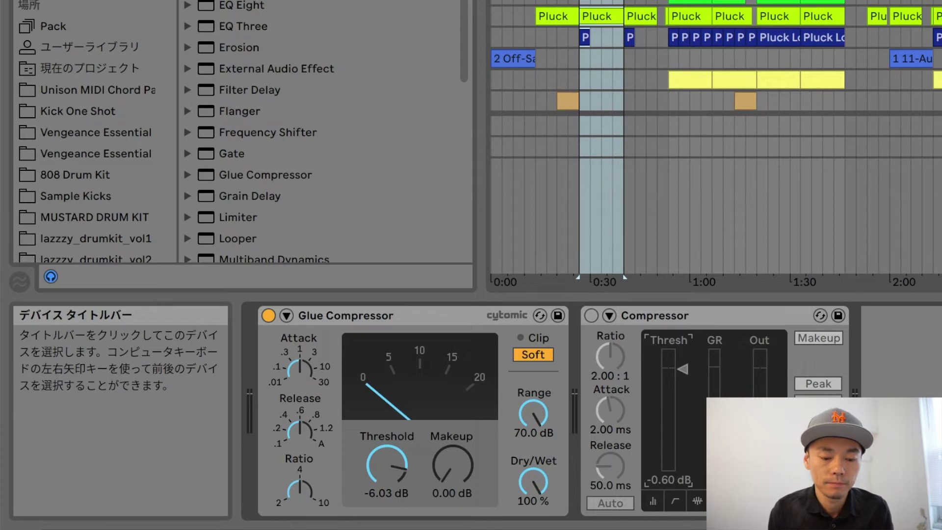
Play the loop while switching the Glue Compressor's attack between the extremes of 0.01 and 30 ms to compare the sound
{"action": "left_click", "coordinate": [403, 315]}
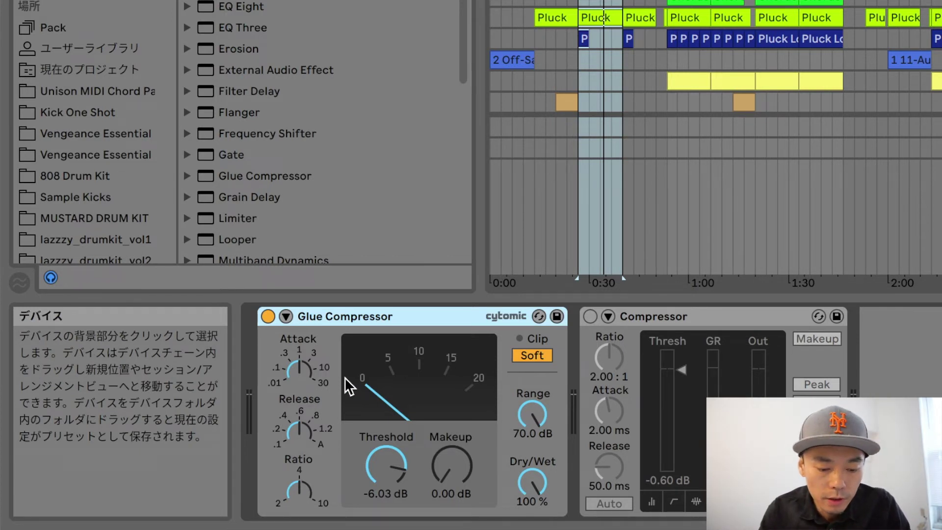
{"action": "left_click", "coordinate": [304, 373]}
{"action": "left_click_drag", "start_coordinate": [304, 373], "coordinate": [304, 402]}
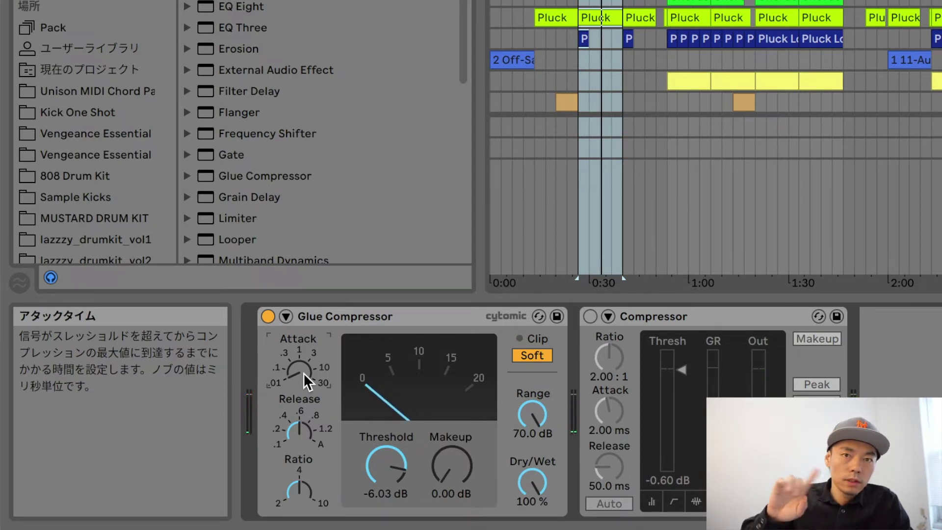
{"action": "key", "text": "space"}
{"action": "mouse_move", "coordinate": [304, 372]}
{"action": "left_mouse_down"}
{"action": "mouse_move", "coordinate": [303, 343]}
{"action": "mouse_move", "coordinate": [304, 372]}
{"action": "left_mouse_up"}
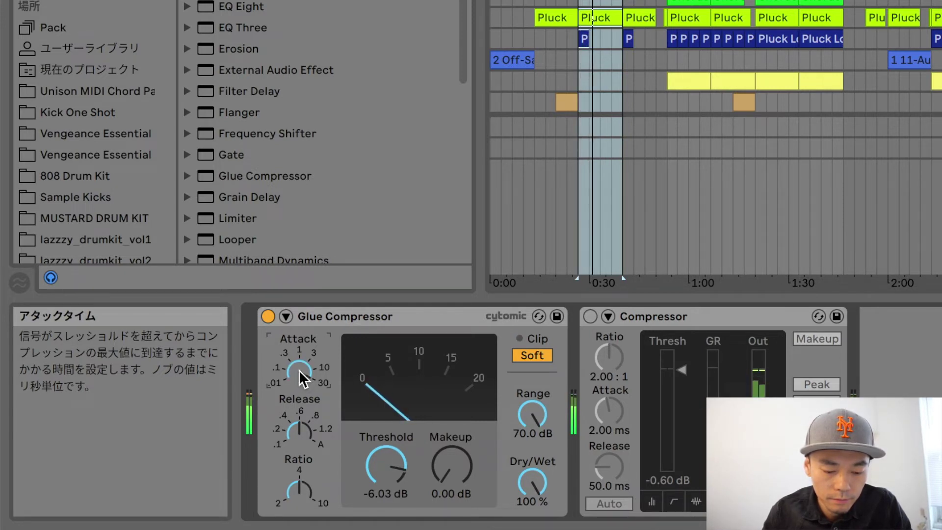
{"action": "mouse_move", "coordinate": [303, 378]}
{"action": "left_mouse_down"}
{"action": "mouse_move", "coordinate": [303, 365]}
{"action": "mouse_move", "coordinate": [304, 379]}
{"action": "left_mouse_up"}
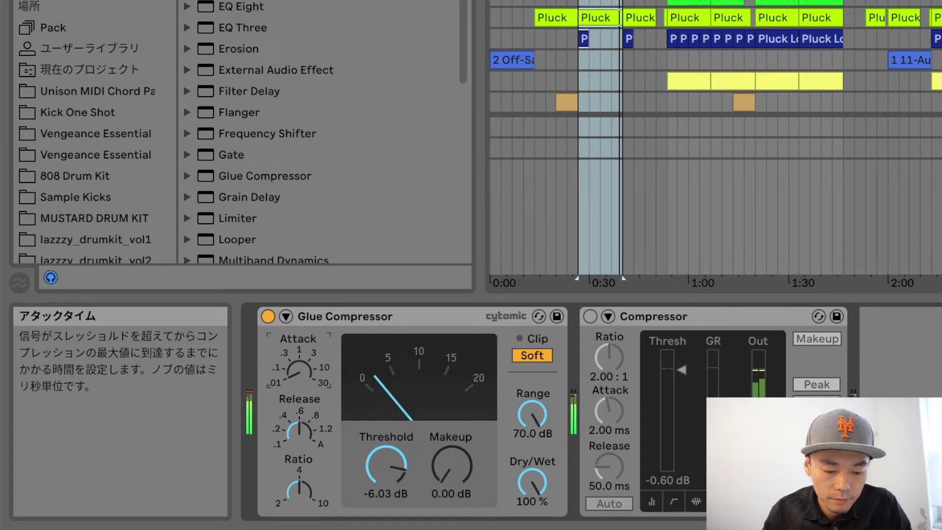
{"action": "left_click_drag", "start_coordinate": [303, 379], "coordinate": [303, 346]}
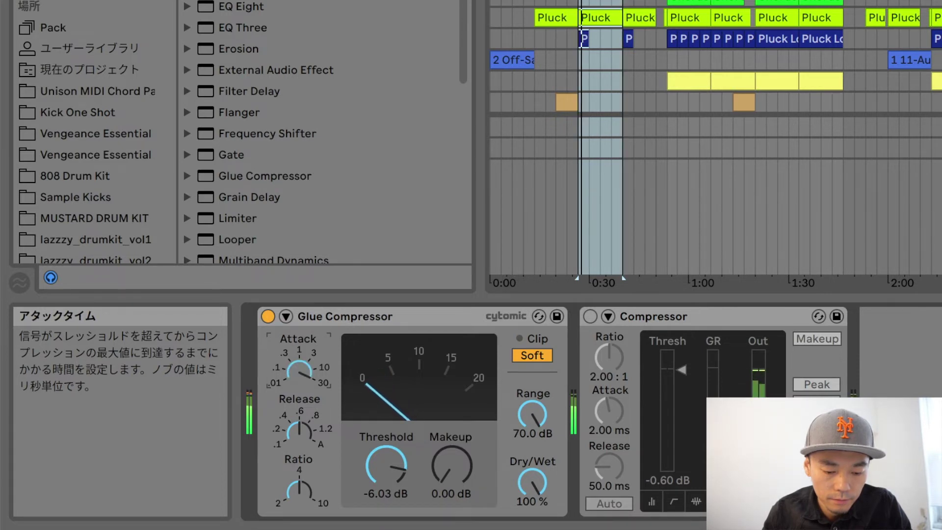
{"action": "left_click_drag", "start_coordinate": [299, 370], "coordinate": [299, 407]}
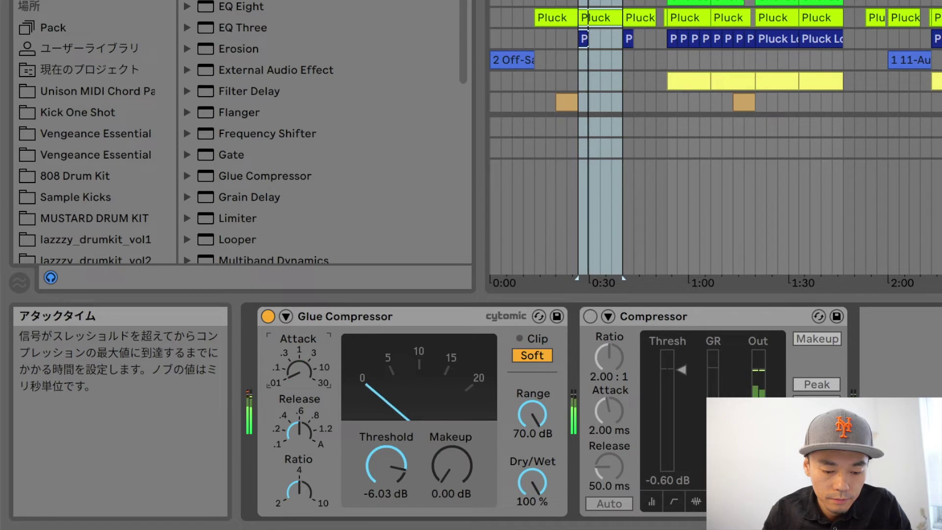
{"action": "left_click_drag", "start_coordinate": [299, 370], "coordinate": [299, 346]}
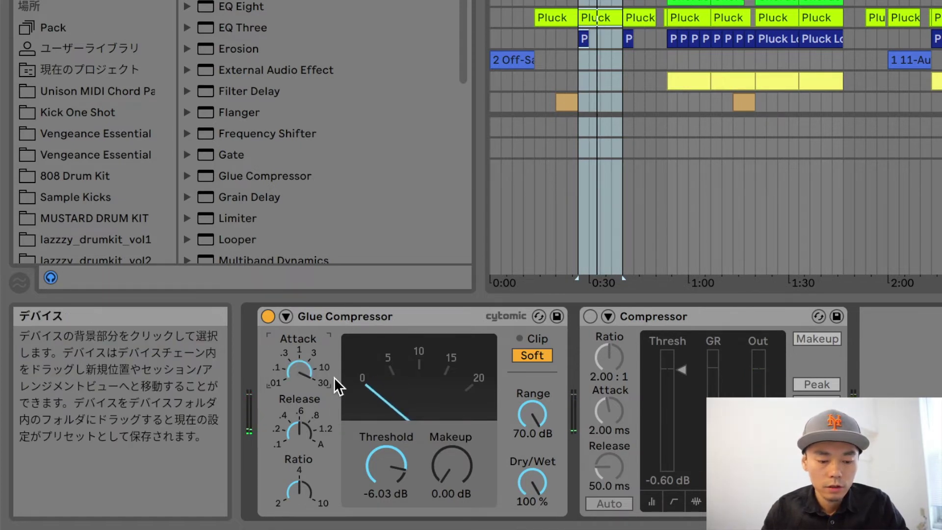
Set the Glue Compressor's attack to 3 ms and audition its release at 0.6 s on the loop
{"action": "left_click_drag", "start_coordinate": [299, 370], "coordinate": [299, 385]}
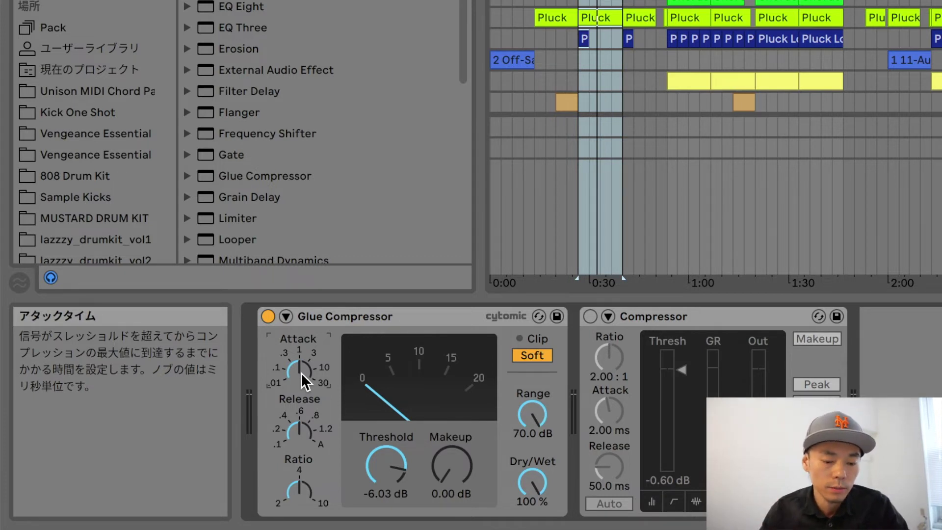
{"action": "left_click_drag", "start_coordinate": [299, 375], "coordinate": [300, 364]}
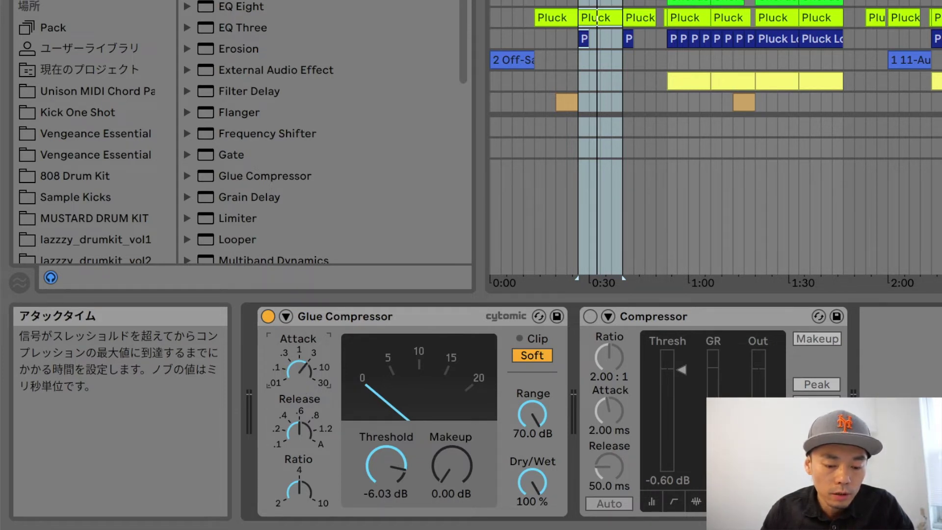
{"action": "left_click", "coordinate": [304, 442]}
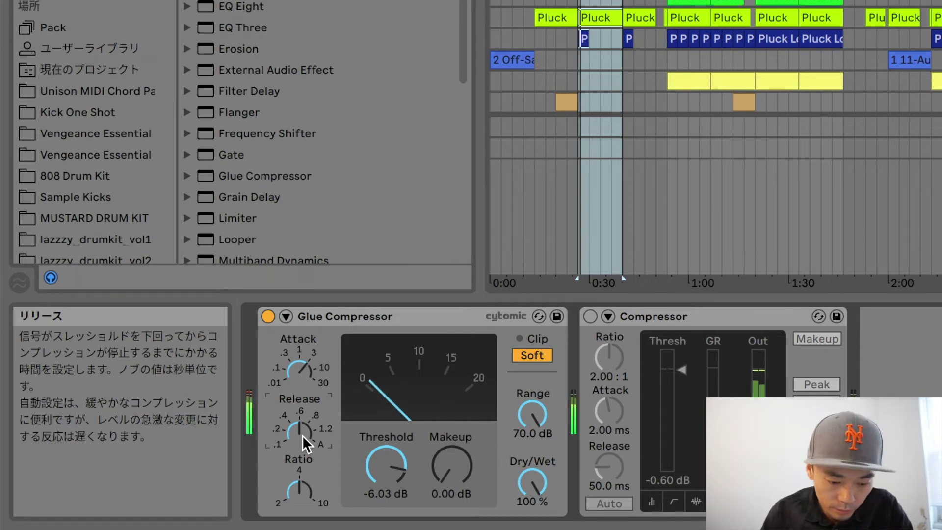
{"action": "mouse_move", "coordinate": [305, 443]}
{"action": "left_mouse_down"}
{"action": "mouse_move", "coordinate": [305, 459]}
{"action": "mouse_move", "coordinate": [298, 416]}
{"action": "mouse_move", "coordinate": [299, 436]}
{"action": "left_mouse_up"}
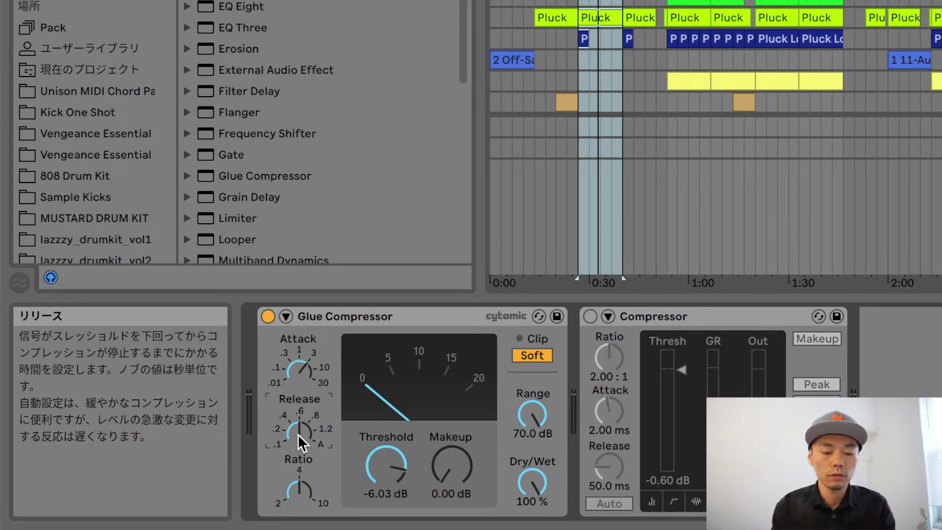
{"action": "key", "text": "space"}
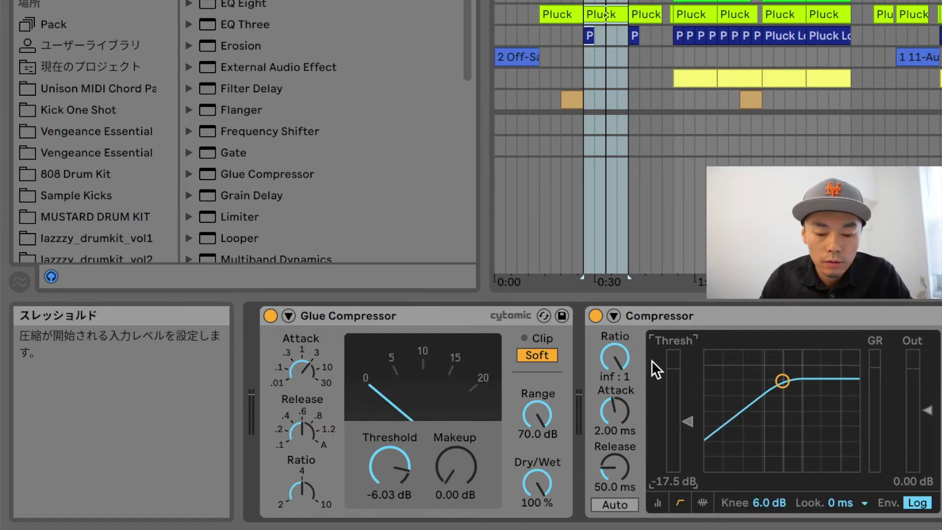
Demonstrate the standard Compressor's ratio at 1:1, 1.38:1 and inf:1, and set it to 6.30:1
{"action": "left_click", "coordinate": [688, 314]}
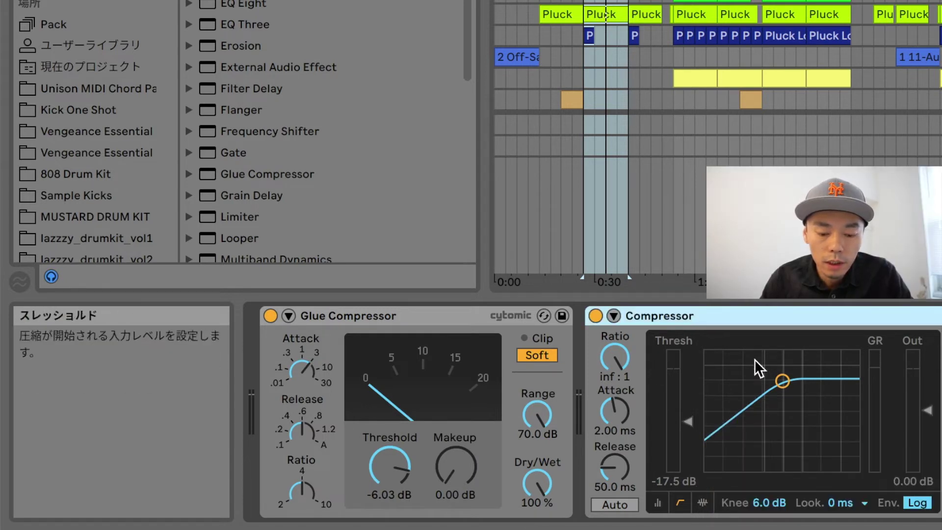
{"action": "left_click_drag", "start_coordinate": [616, 355], "coordinate": [616, 417]}
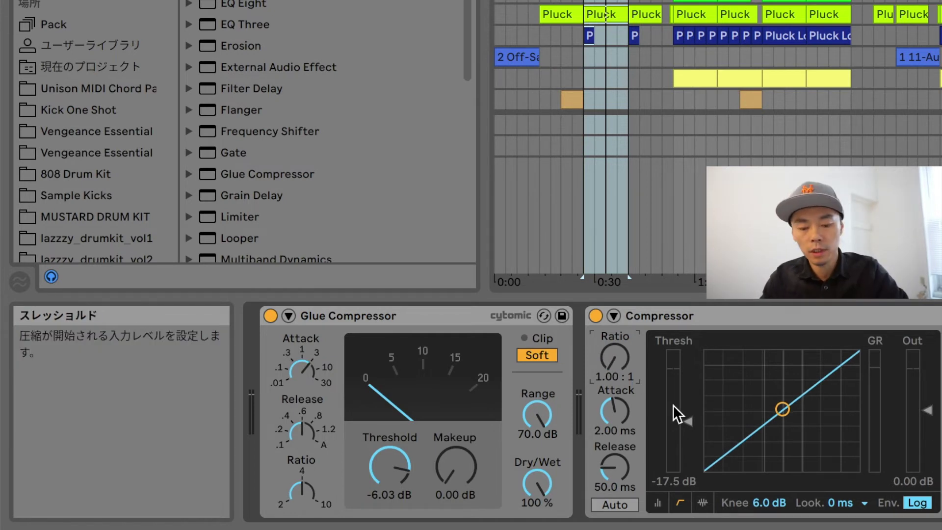
{"action": "left_click_drag", "start_coordinate": [617, 364], "coordinate": [617, 352]}
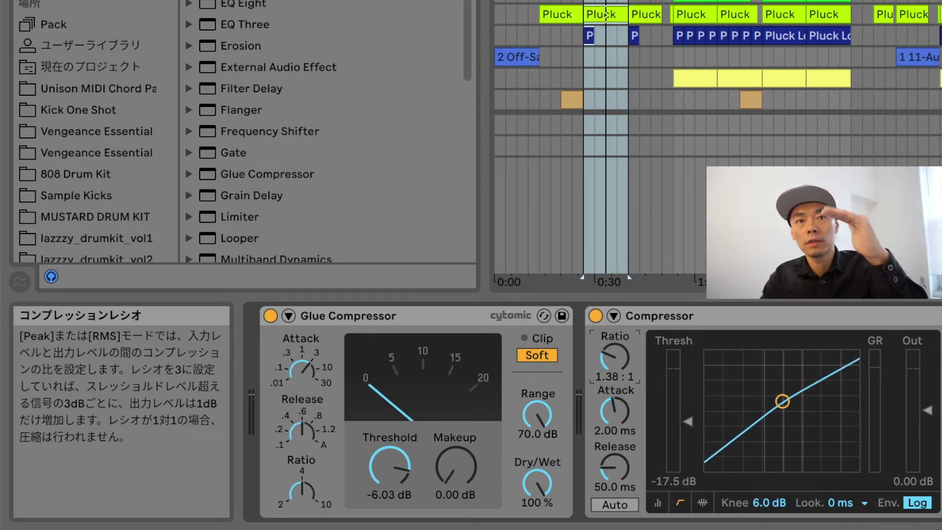
{"action": "left_click_drag", "start_coordinate": [617, 352], "coordinate": [617, 329]}
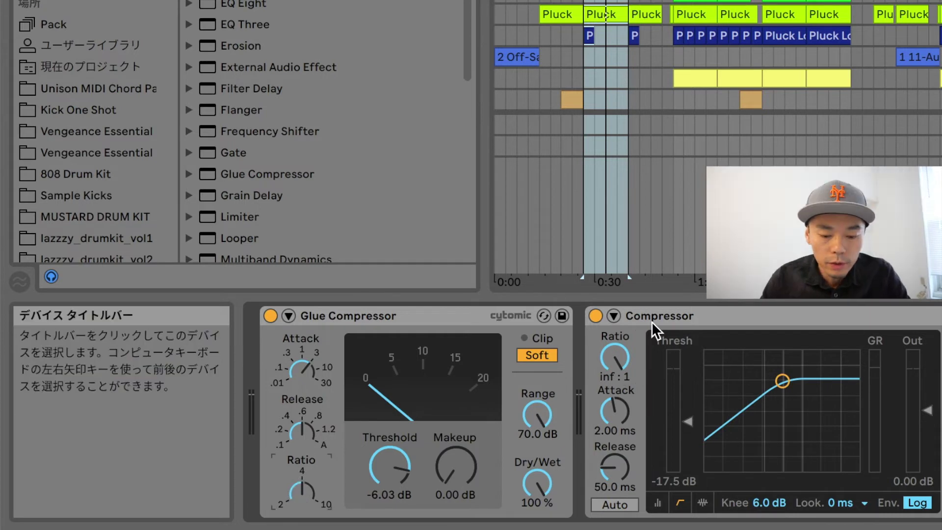
{"action": "mouse_move", "coordinate": [612, 357]}
{"action": "left_mouse_down"}
{"action": "mouse_move", "coordinate": [612, 387]}
{"action": "mouse_move", "coordinate": [612, 360]}
{"action": "left_mouse_up"}
Point out the Glue Compressor's ratio control, and raise the standard Compressor's threshold to -7.94 dB
{"action": "left_click", "coordinate": [416, 315]}
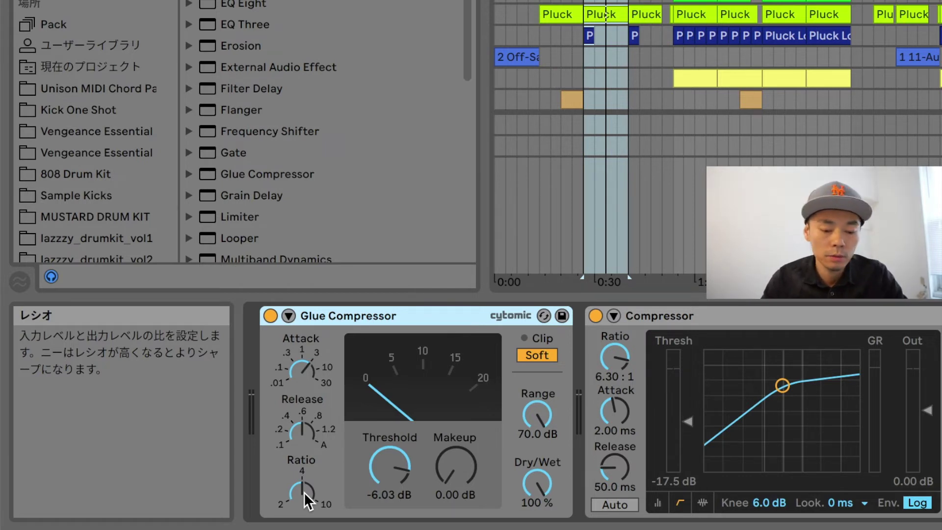
{"action": "mouse_move", "coordinate": [304, 492]}
{"action": "left_mouse_down"}
{"action": "mouse_move", "coordinate": [305, 508]}
{"action": "mouse_move", "coordinate": [299, 471]}
{"action": "mouse_move", "coordinate": [299, 486]}
{"action": "left_mouse_up"}
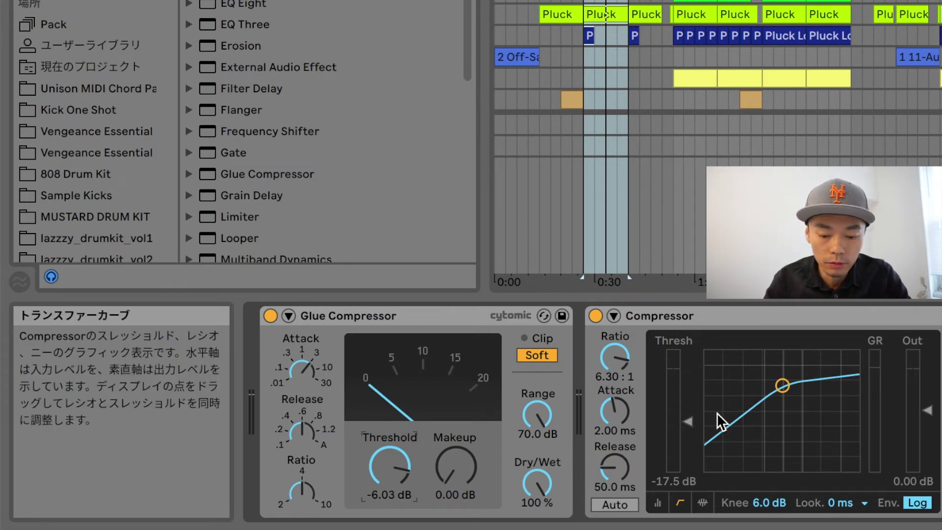
{"action": "left_click", "coordinate": [708, 315]}
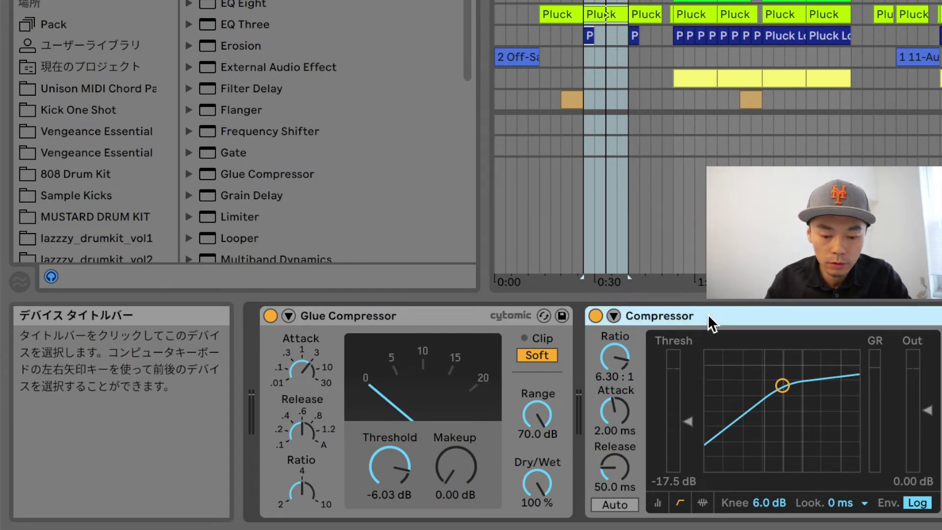
{"action": "left_click_drag", "start_coordinate": [689, 421], "coordinate": [687, 391]}
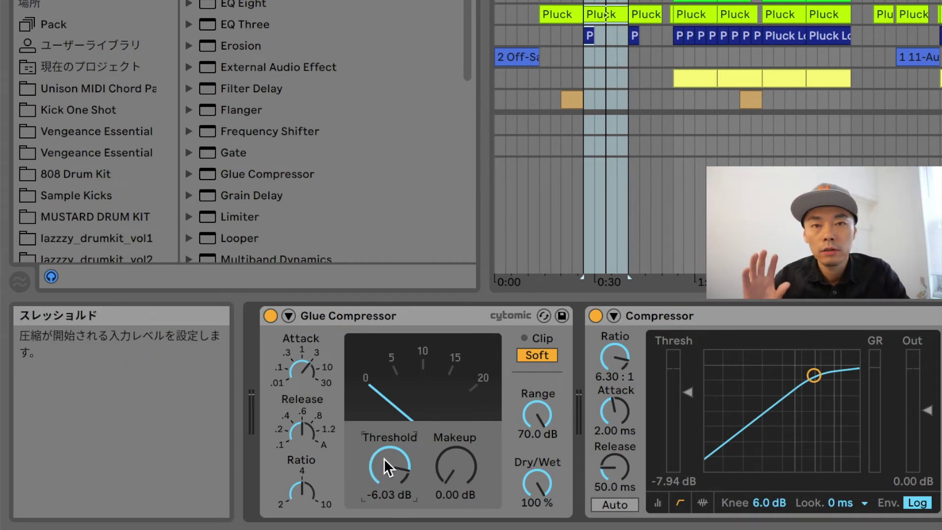
Set the Glue Compressor's threshold to -6.98 dB, start loop playback and bypass the standard Compressor
{"action": "mouse_move", "coordinate": [384, 460]}
{"action": "left_mouse_down"}
{"action": "mouse_move", "coordinate": [385, 472]}
{"action": "mouse_move", "coordinate": [383, 459]}
{"action": "left_mouse_up"}
{"action": "key", "text": "space"}
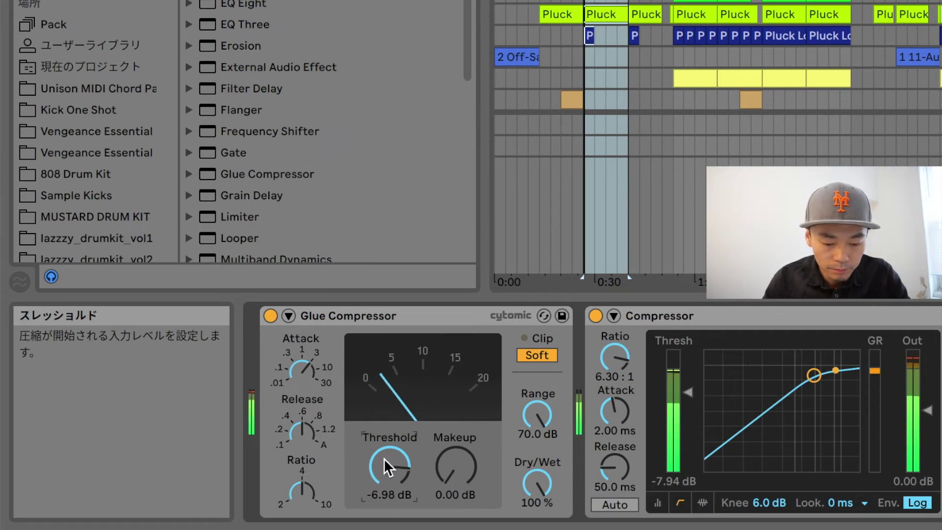
{"action": "left_click", "coordinate": [595, 315]}
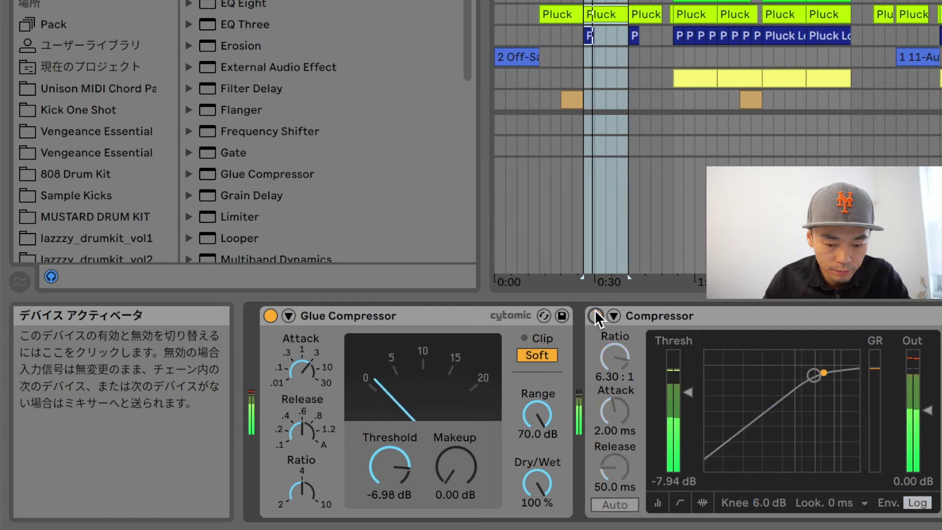
Lower the Glue Compressor's threshold to -40 dB during playback to hear extreme compression, and stop playback
{"action": "left_click", "coordinate": [383, 476]}
{"action": "left_click_drag", "start_coordinate": [383, 476], "coordinate": [382, 515]}
{"action": "key", "text": "space"}
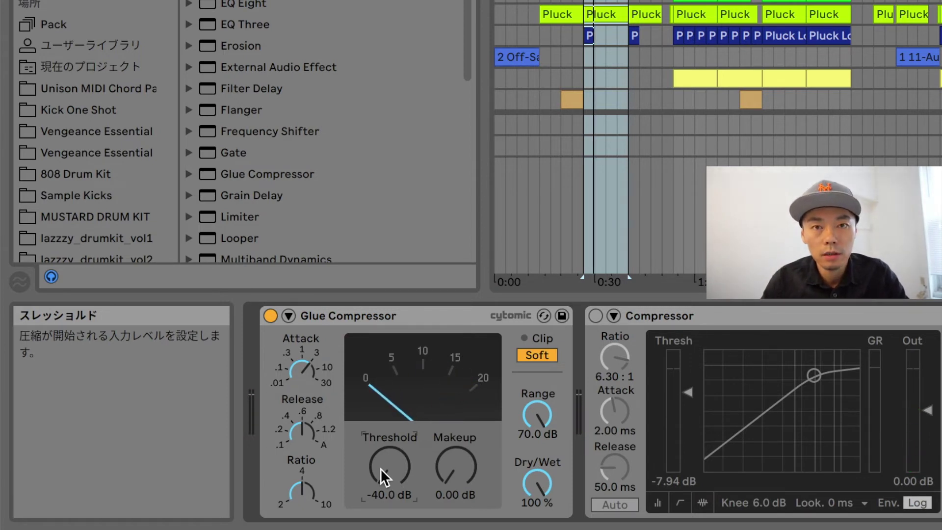
Play the loop again and raise the Glue Compressor's threshold to -6.35 dB
{"action": "key", "text": "space"}
{"action": "left_click_drag", "start_coordinate": [384, 476], "coordinate": [384, 400]}
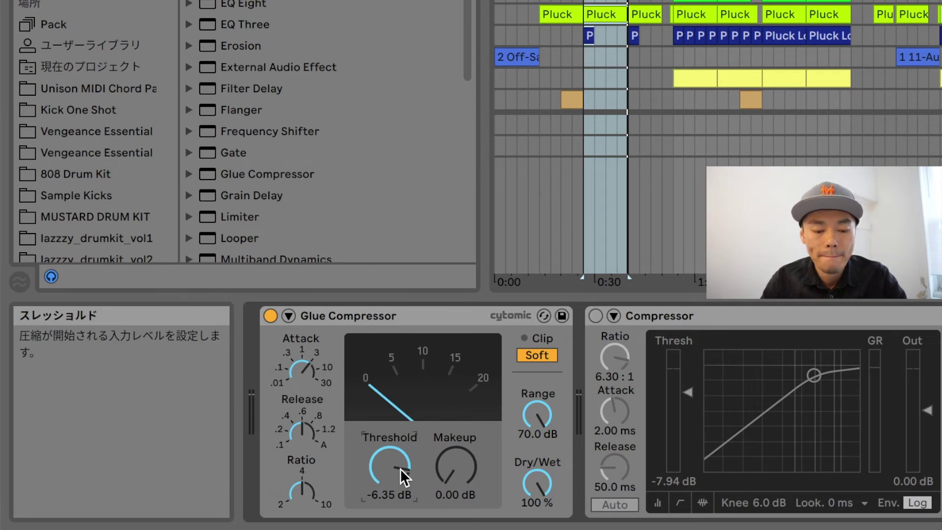
Select the standard Compressor and return to the Glue Compressor to compare the two devices
{"action": "left_click", "coordinate": [399, 468]}
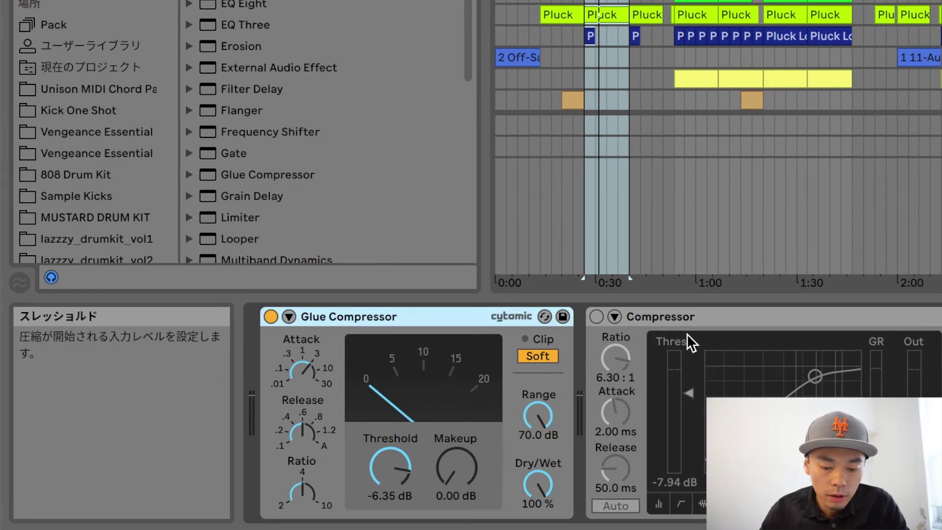
{"action": "left_click", "coordinate": [681, 316]}
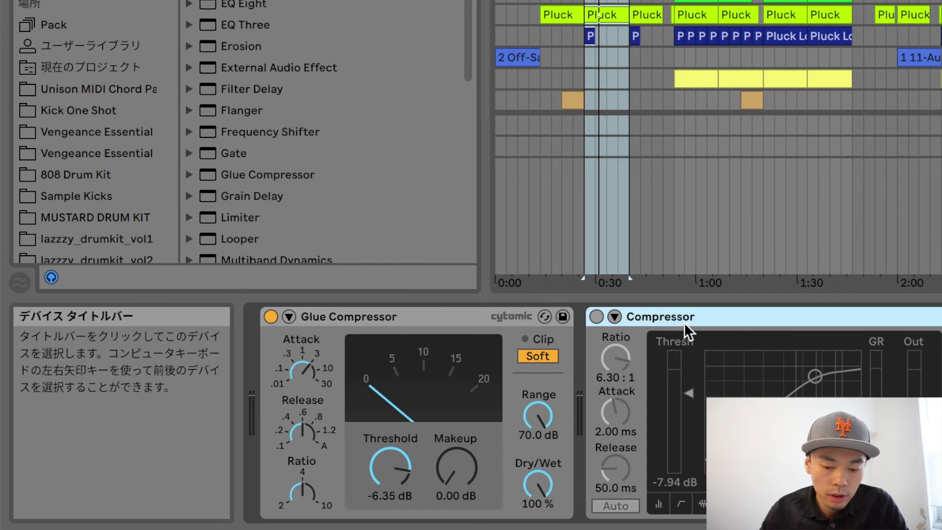
{"action": "left_click", "coordinate": [470, 317]}
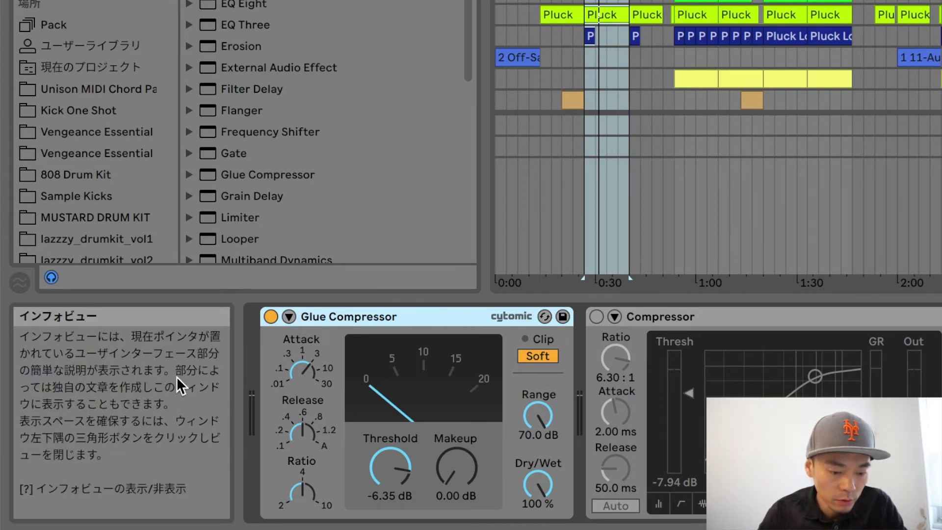
Turn off the Glue Compressor's Soft clipping, play the soloed Drum Group loop and stop playback
{"action": "left_click", "coordinate": [541, 356]}
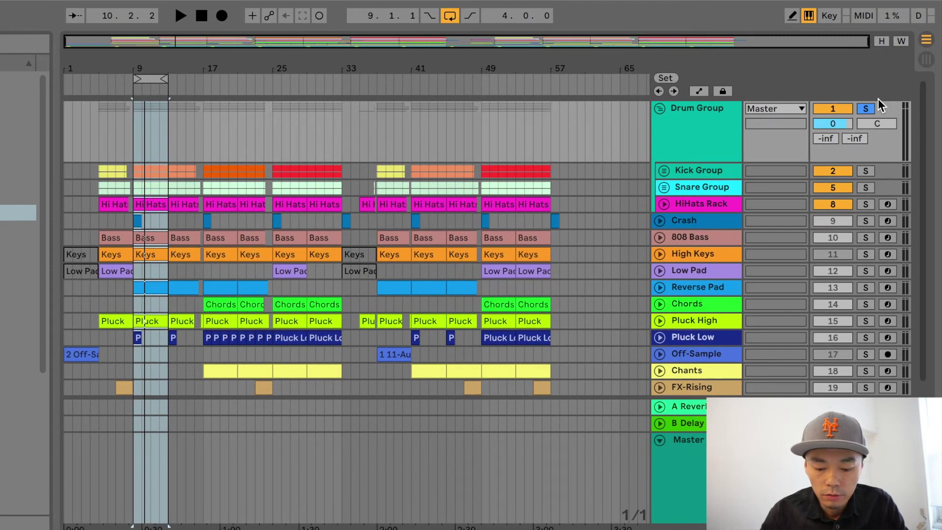
{"action": "key", "text": "space"}
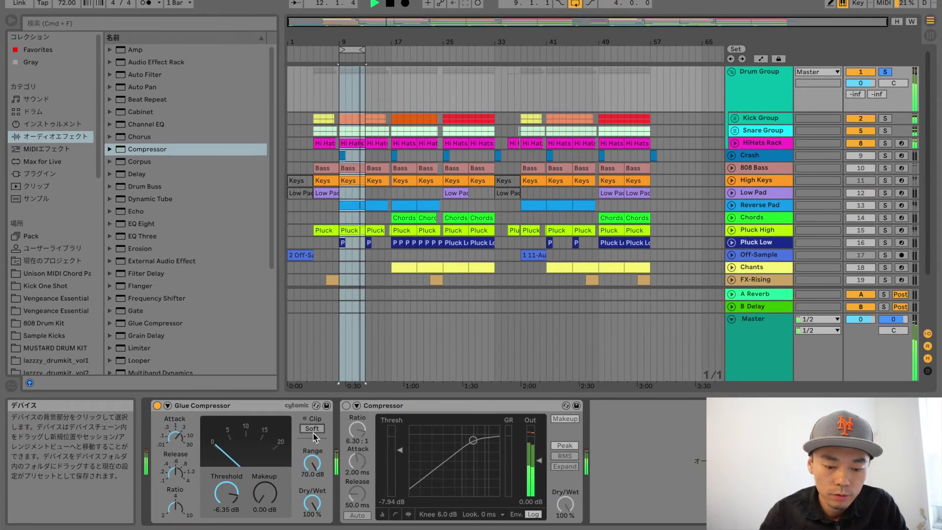
{"action": "key", "text": "space"}
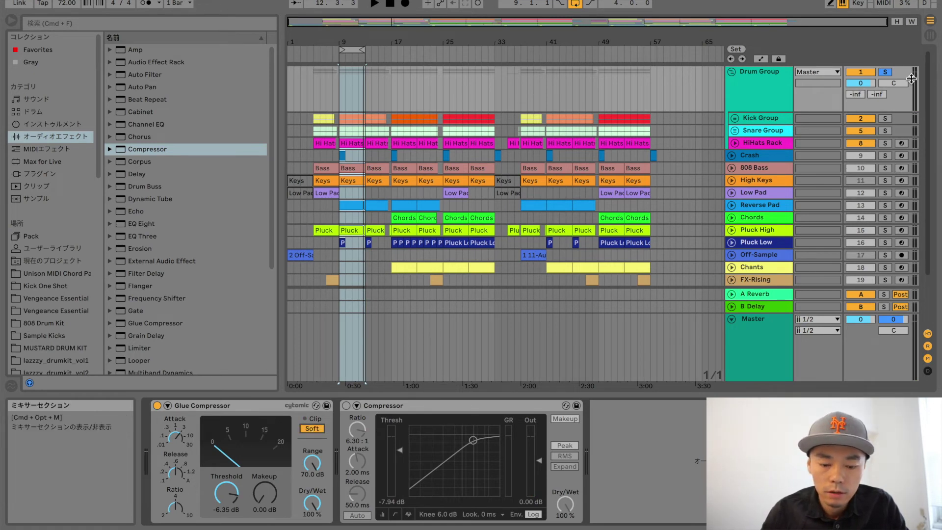
Replay the loop while toggling the Glue Compressor's Soft clipping off and on twice, and stop playback with it on
{"action": "key", "text": "space"}
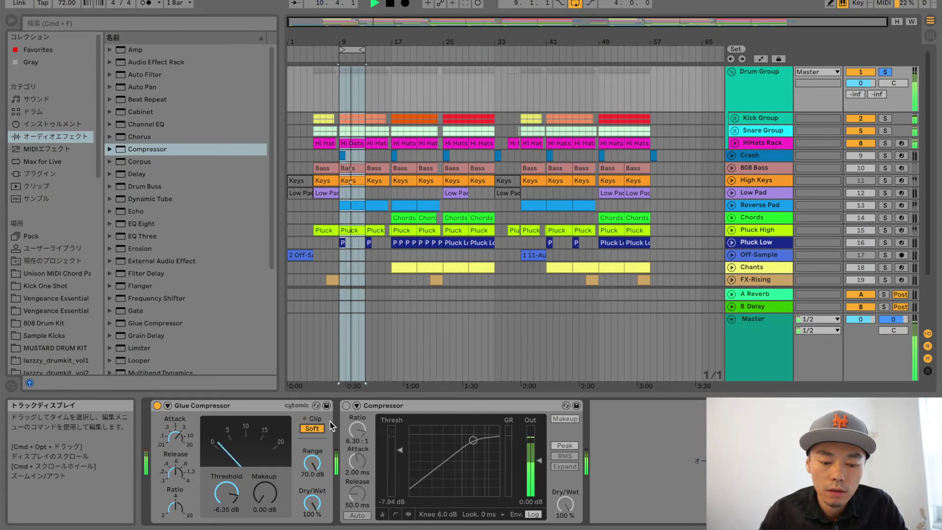
{"action": "left_click", "coordinate": [312, 429]}
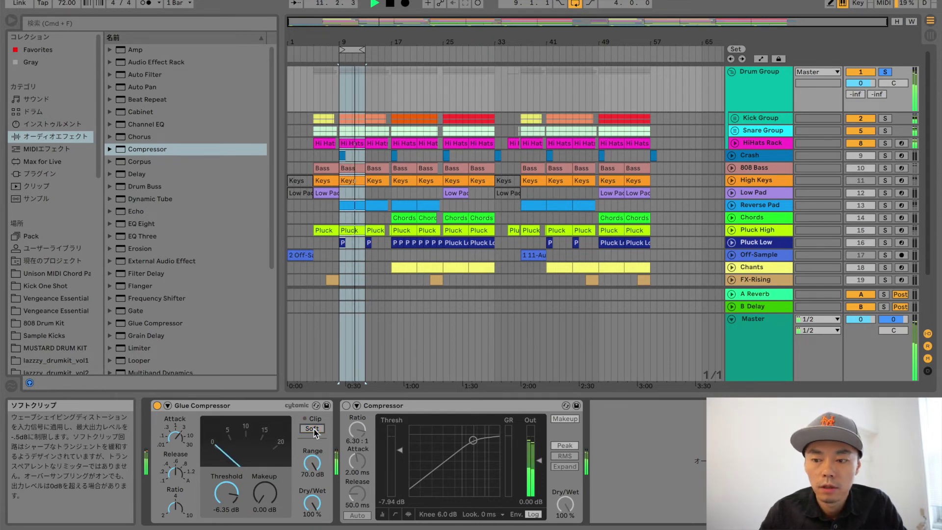
{"action": "left_click", "coordinate": [312, 428]}
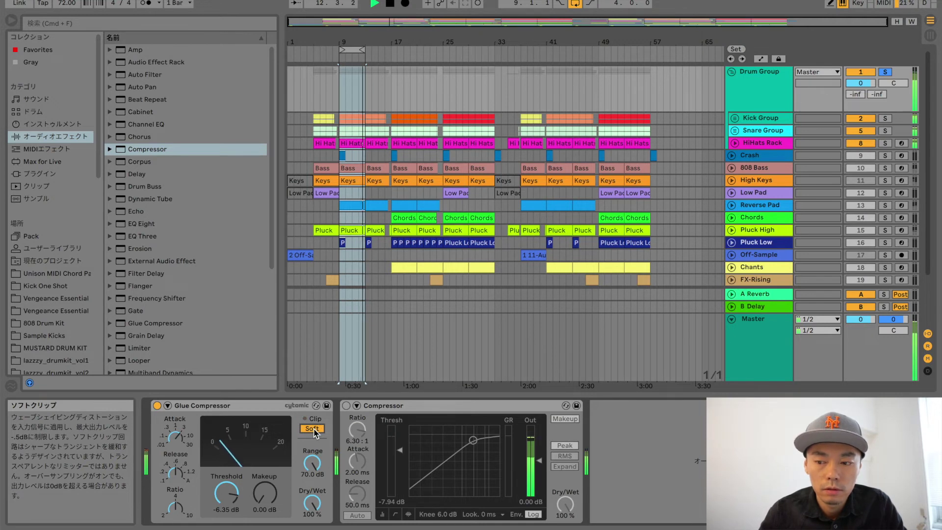
{"action": "left_click", "coordinate": [312, 429]}
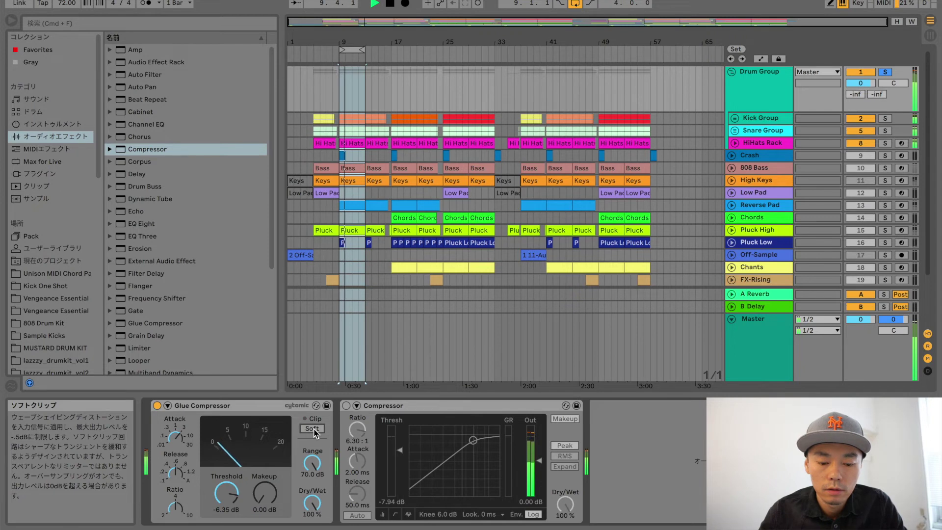
{"action": "left_click", "coordinate": [312, 429]}
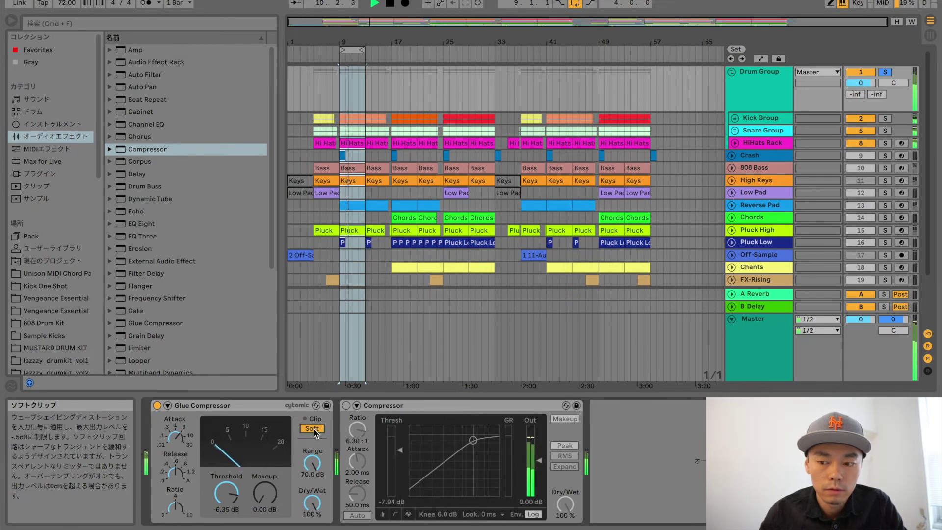
{"action": "key", "text": "space"}
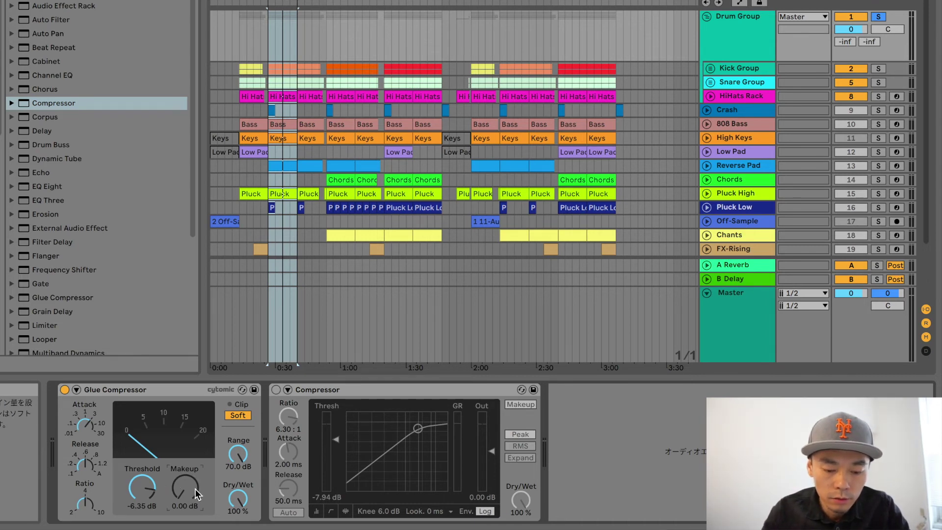
Listen to the drum loop, stop playback and raise the Glue Compressor's makeup gain to 1.59 dB
{"action": "key", "text": "space"}
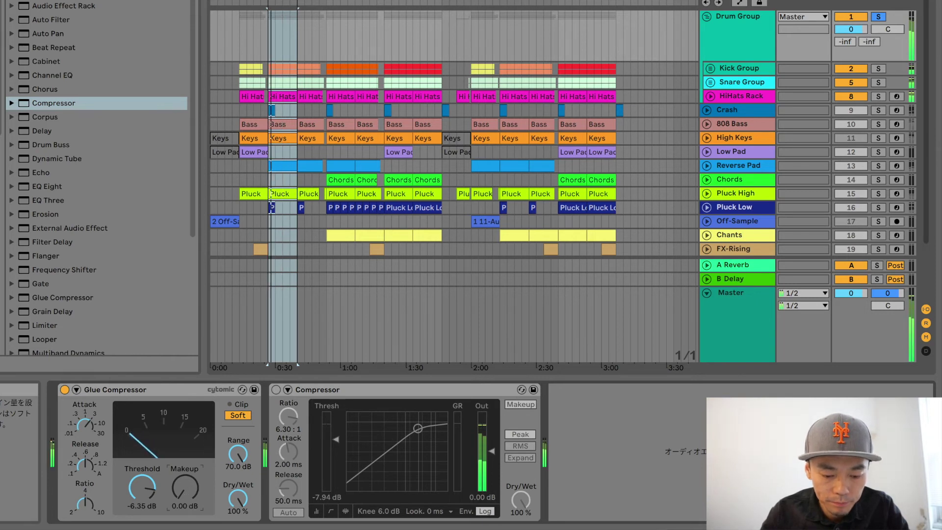
{"action": "mouse_move", "coordinate": [185, 487]}
{"action": "left_mouse_down"}
{"action": "mouse_move", "coordinate": [185, 468]}
{"action": "mouse_move", "coordinate": [185, 491]}
{"action": "left_mouse_up"}
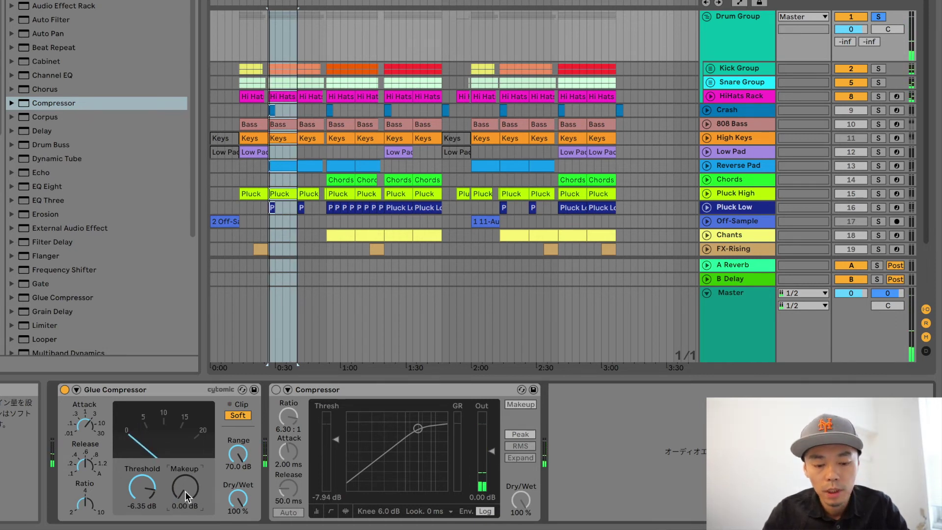
{"action": "key", "text": "space"}
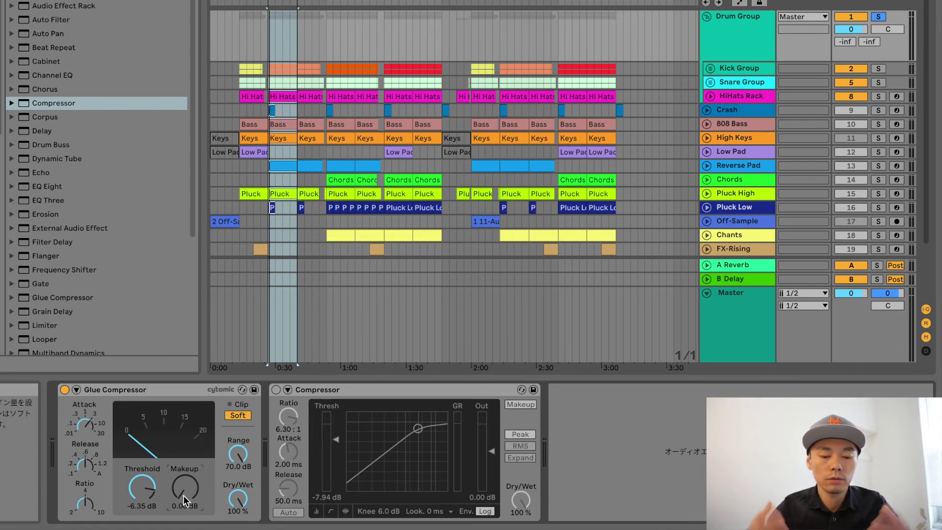
{"action": "left_click_drag", "start_coordinate": [183, 496], "coordinate": [185, 482]}
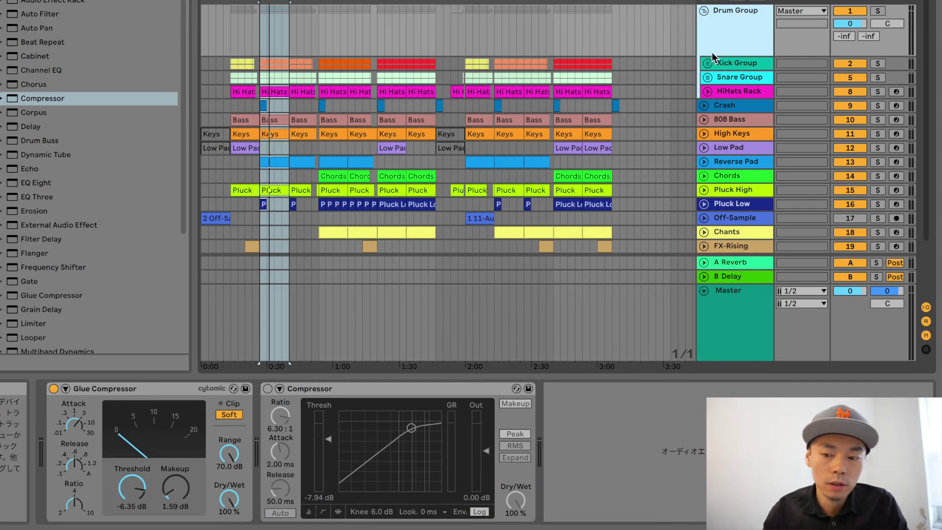
Show the Master track's device chain and select its Glue Compressor
{"action": "left_click", "coordinate": [163, 391]}
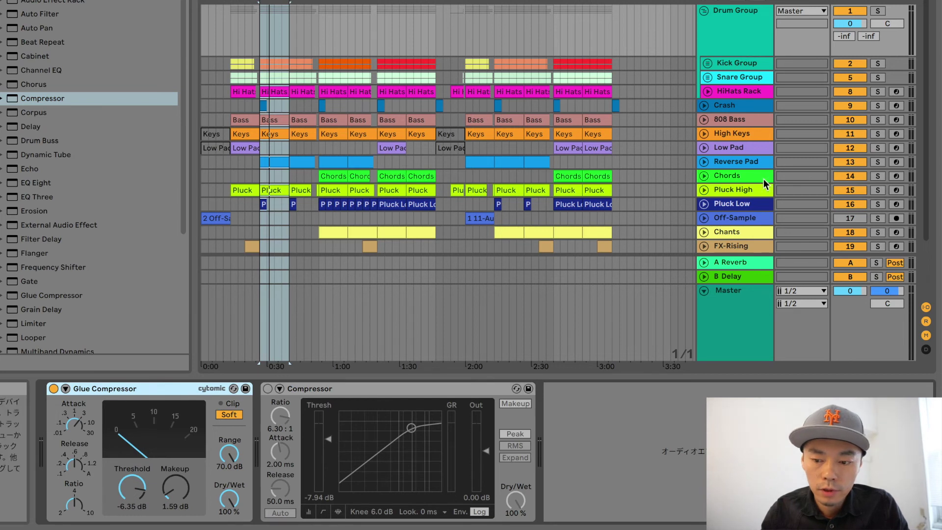
{"action": "left_click", "coordinate": [742, 314]}
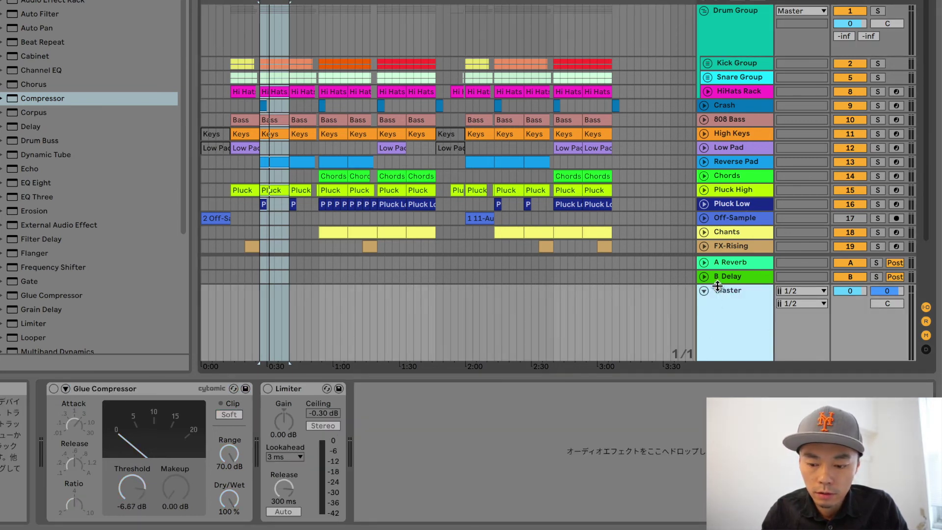
{"action": "left_click", "coordinate": [759, 278]}
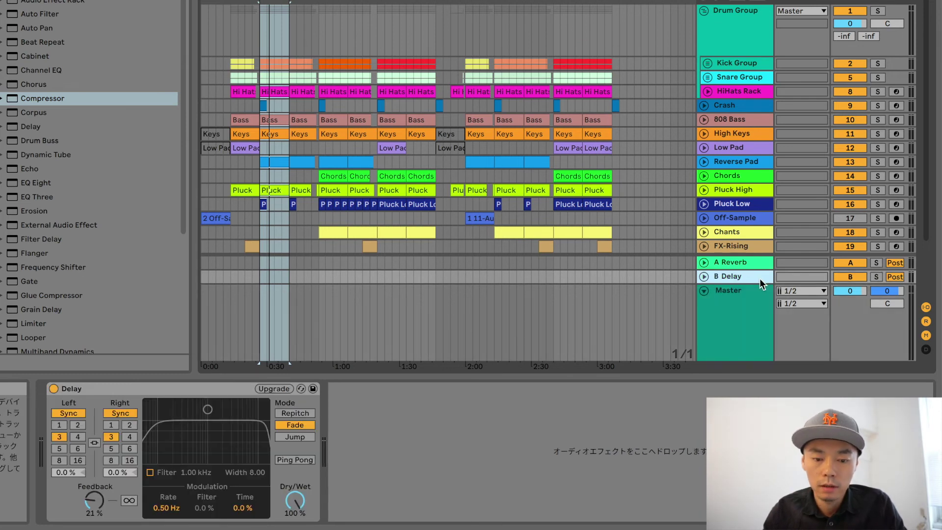
{"action": "left_click", "coordinate": [726, 330]}
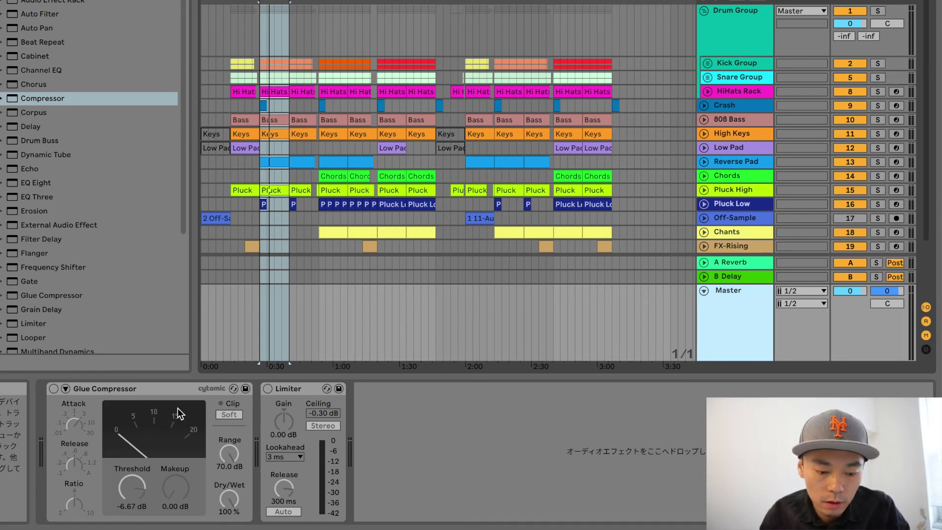
{"action": "left_click", "coordinate": [155, 386]}
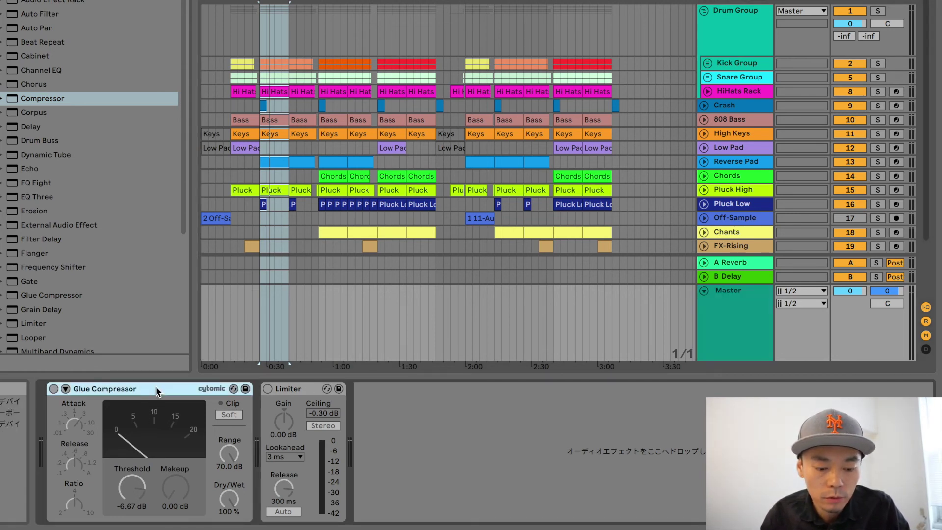
Switch the Master track's Glue Compressor on and back off, and reselect the device
{"action": "left_click", "coordinate": [54, 389]}
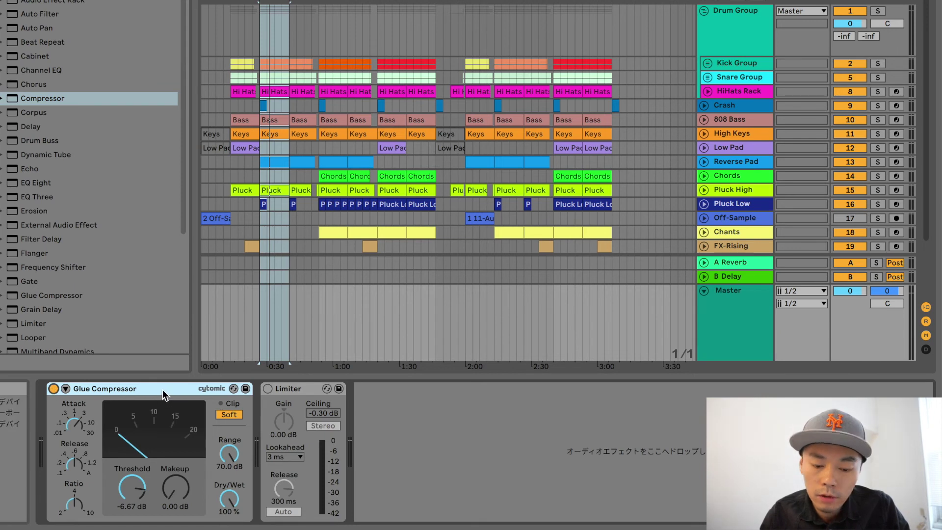
{"action": "left_click", "coordinate": [54, 389]}
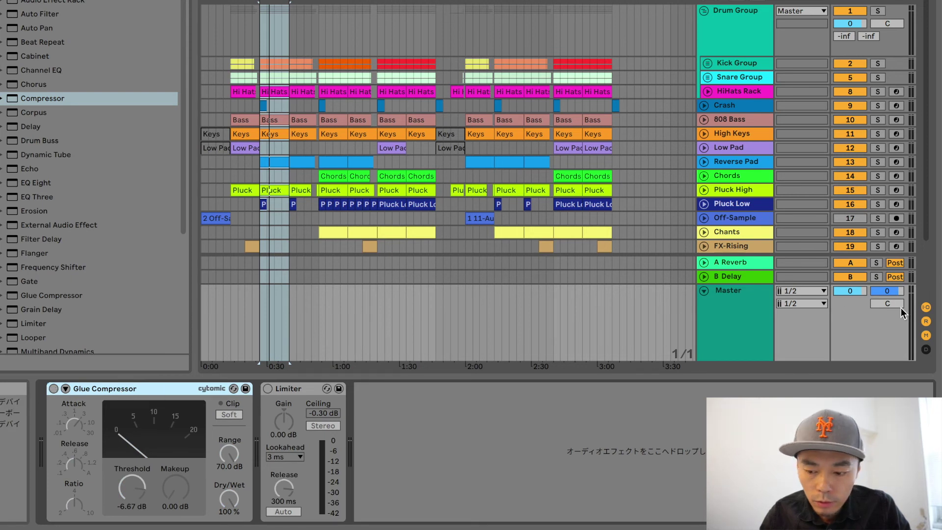
{"action": "left_click", "coordinate": [726, 303]}
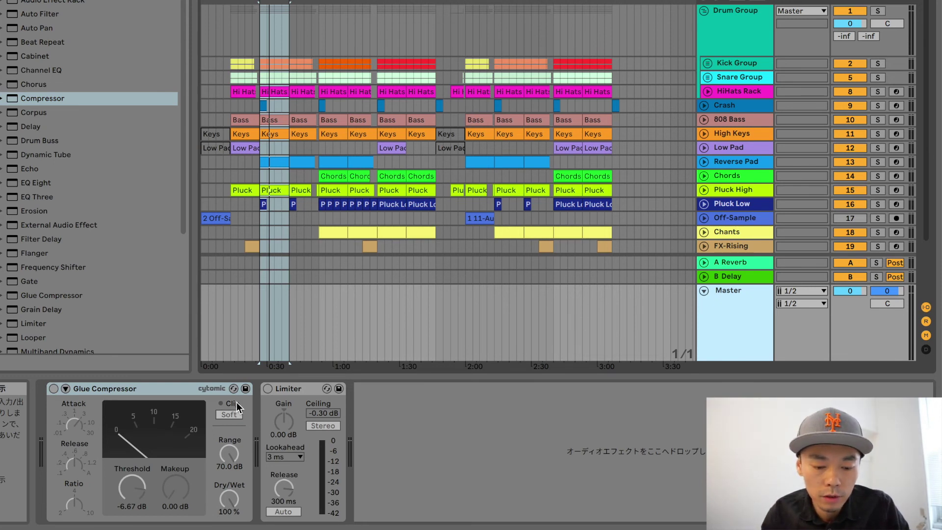
{"action": "left_click", "coordinate": [175, 391]}
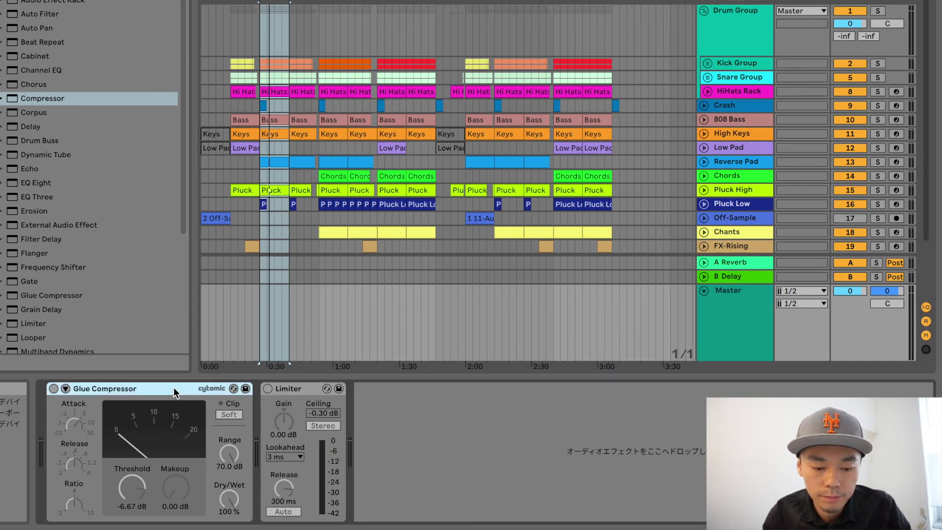
Play the full mix with the Master's Glue Compressor bypassed, and replay it with the device enabled to compare
{"action": "key", "text": "space"}
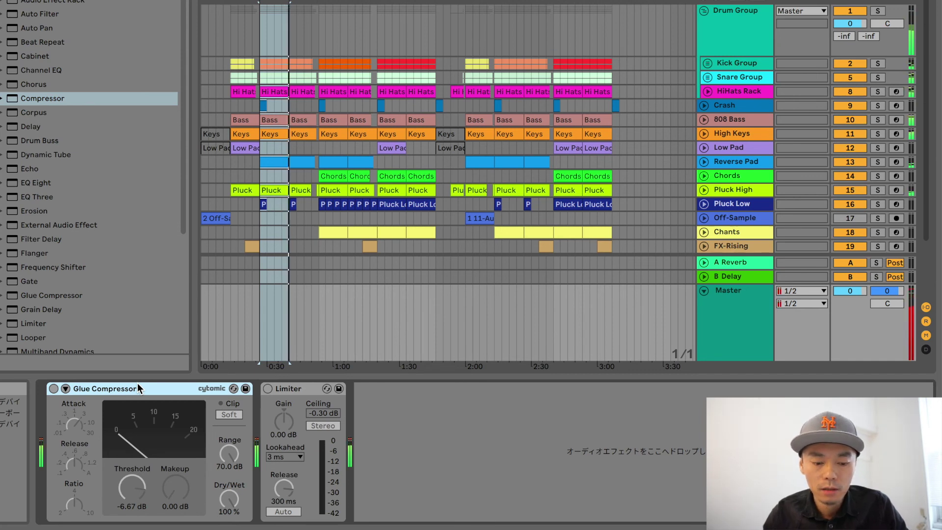
{"action": "left_click", "coordinate": [53, 388]}
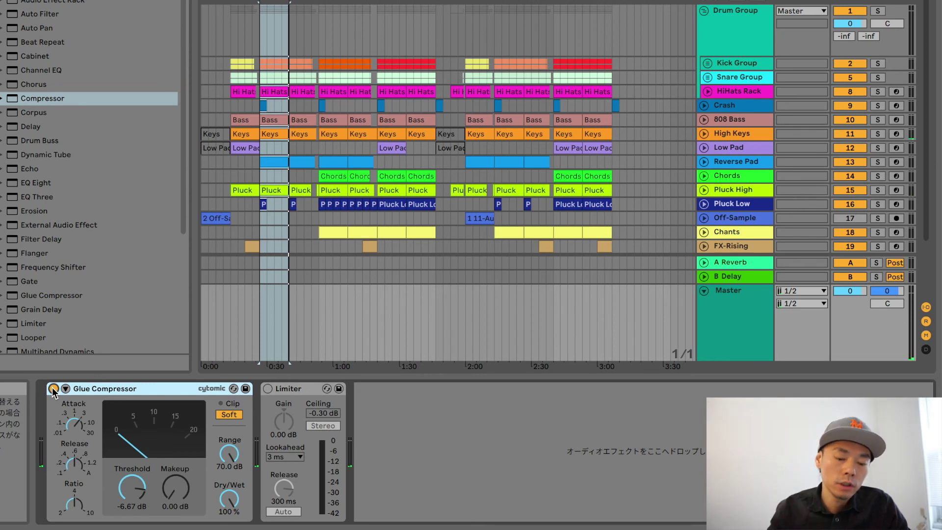
{"action": "left_click", "coordinate": [234, 414]}
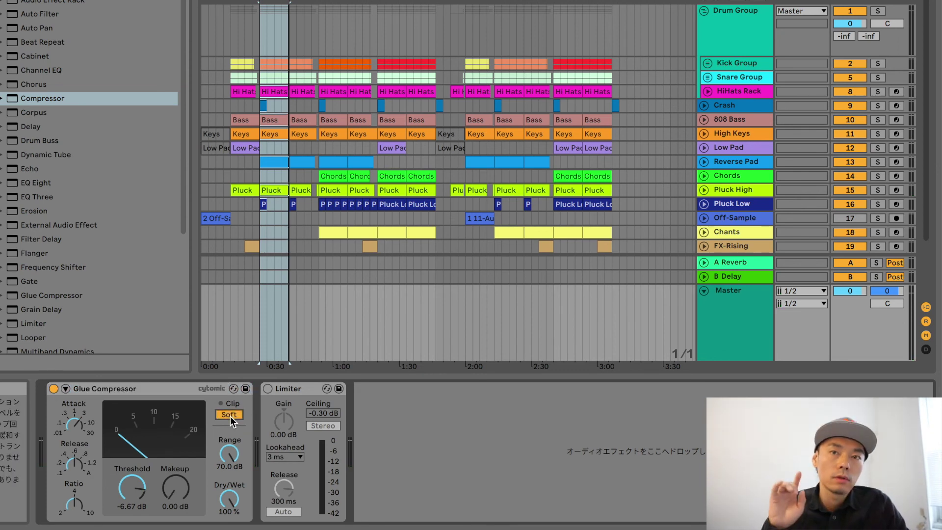
{"action": "left_click", "coordinate": [172, 391]}
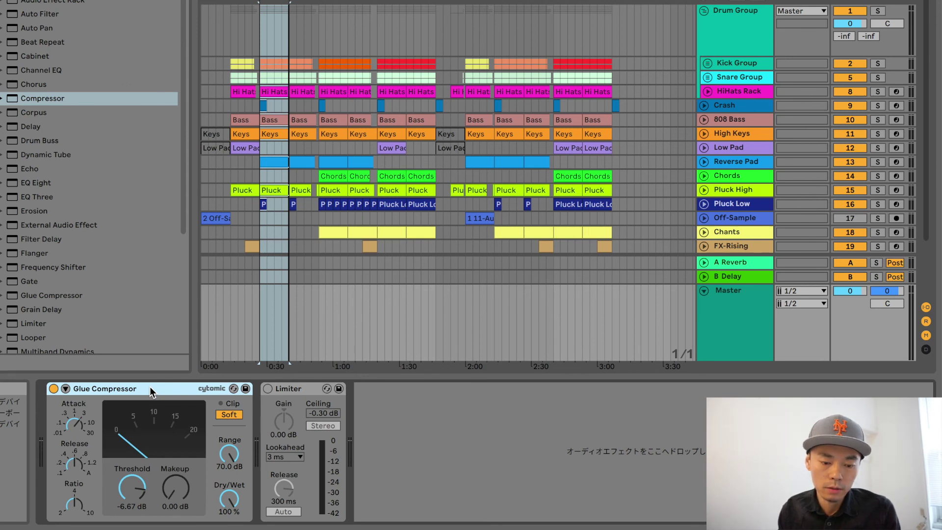
{"action": "key", "text": "space"}
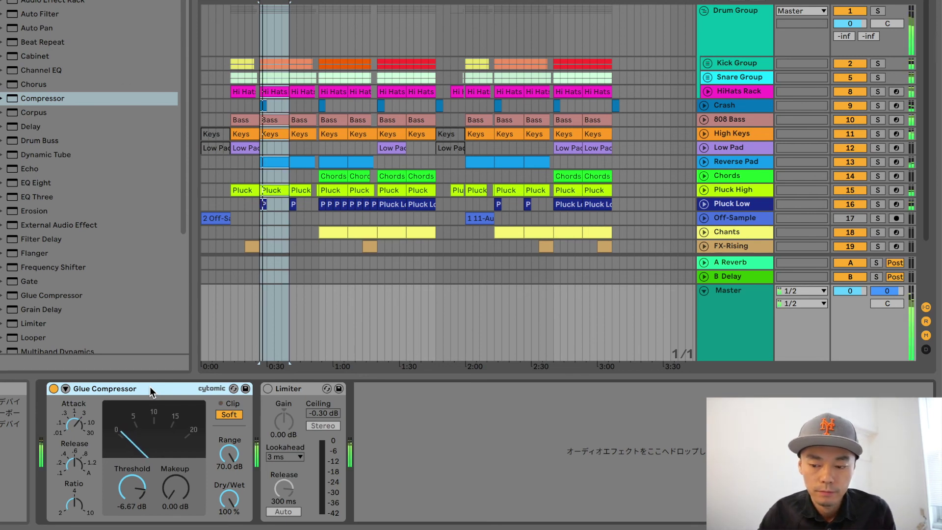